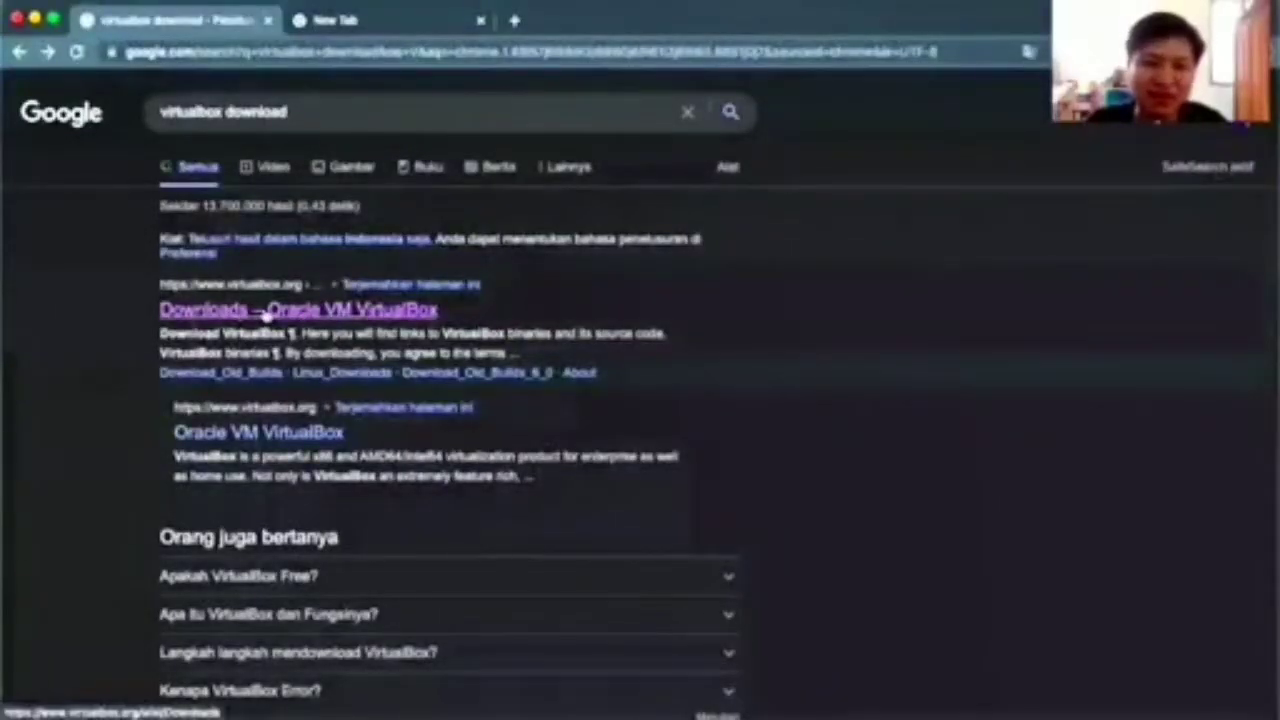
Open the Oracle VM VirtualBox downloads page and download the VirtualBox 6.1.26 package for Windows hosts
click(265, 313)
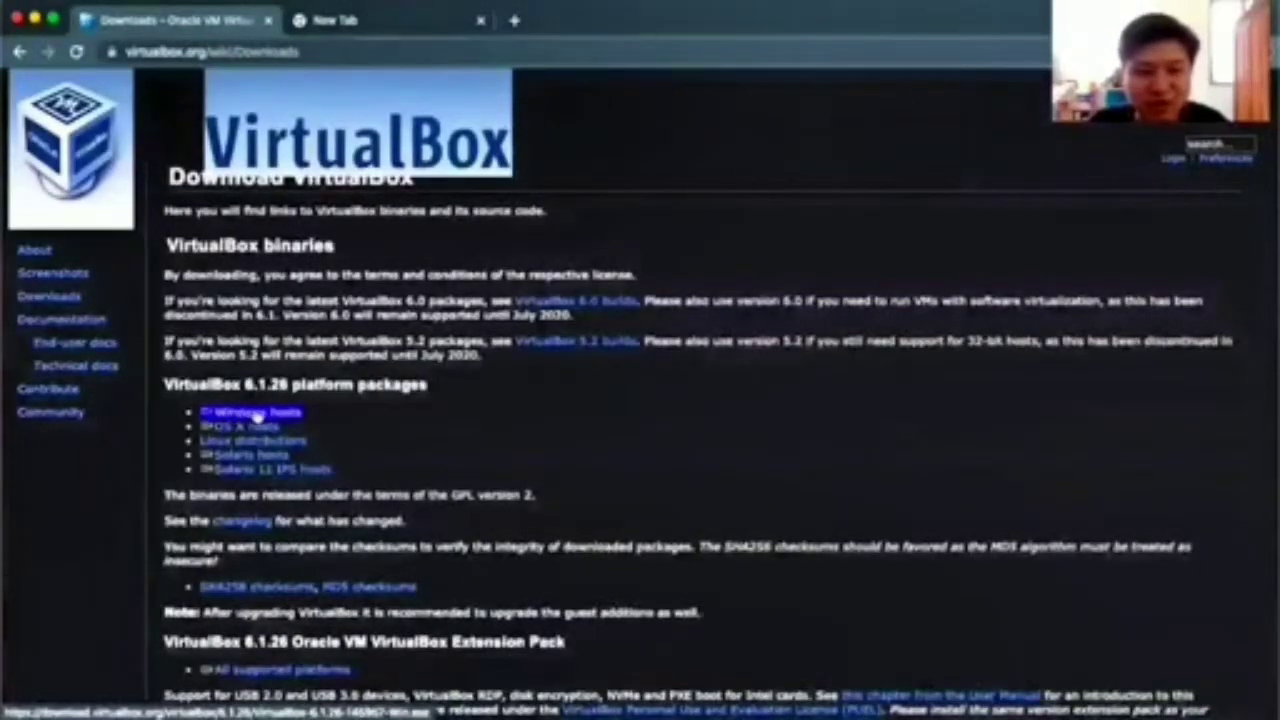
click(258, 416)
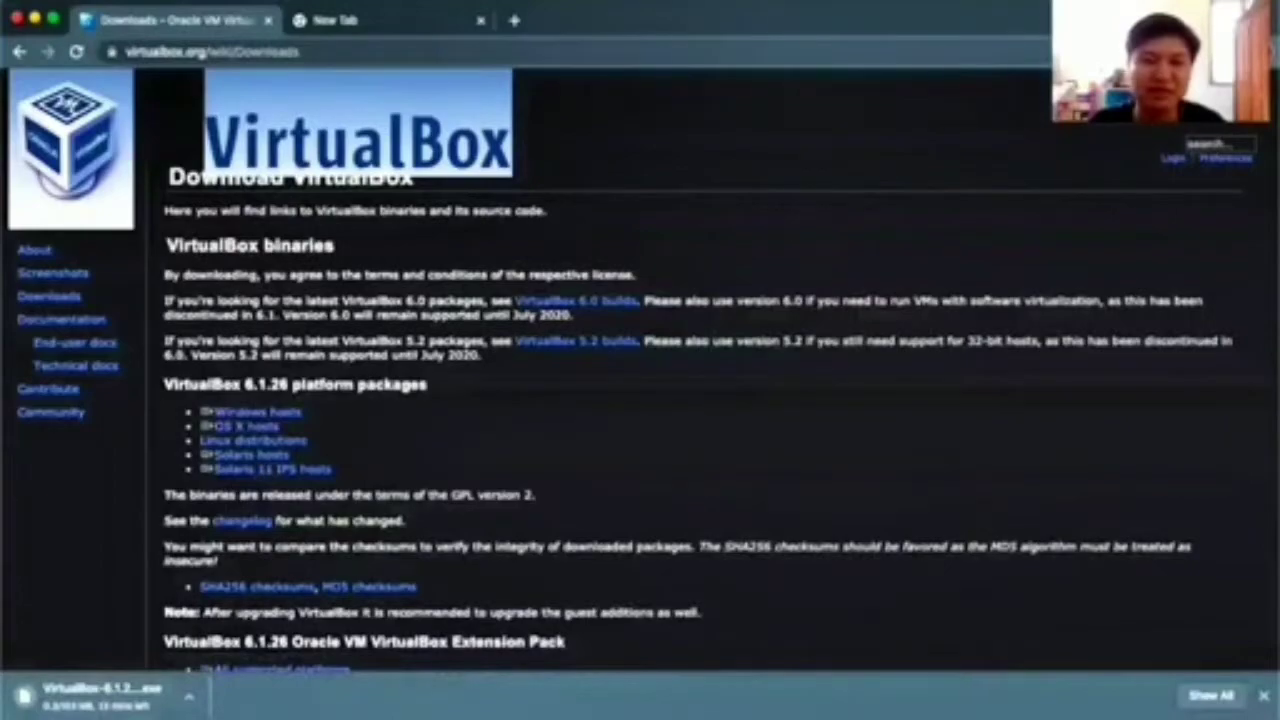
Open the Ubuntu Desktop page from the ubuntu search results and start the Ubuntu 20.04.3 LTS download
click(395, 28)
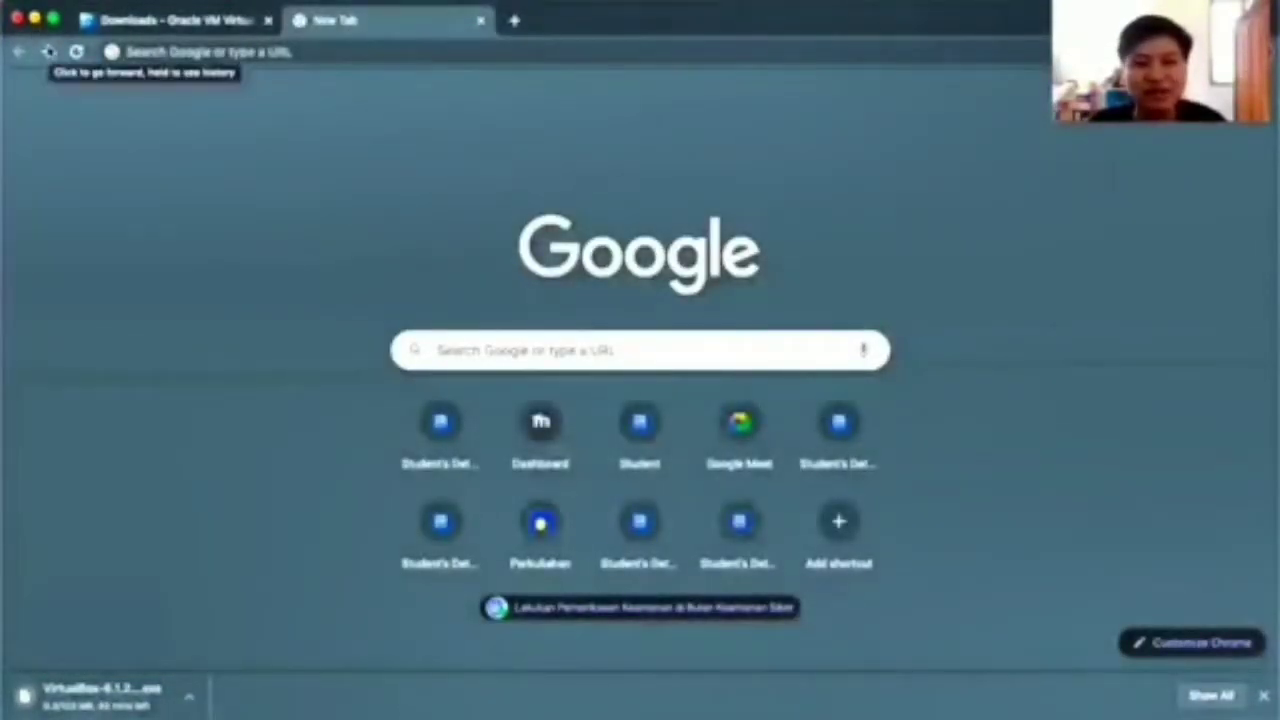
click(49, 51)
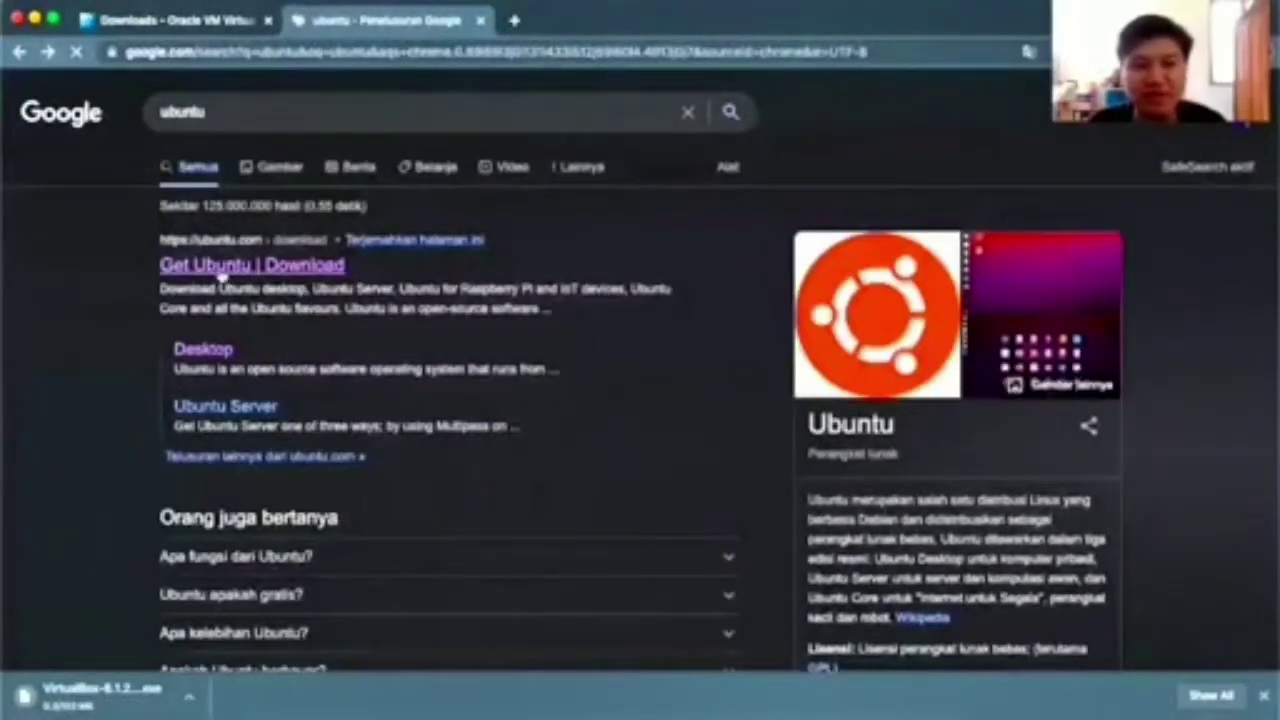
click(208, 348)
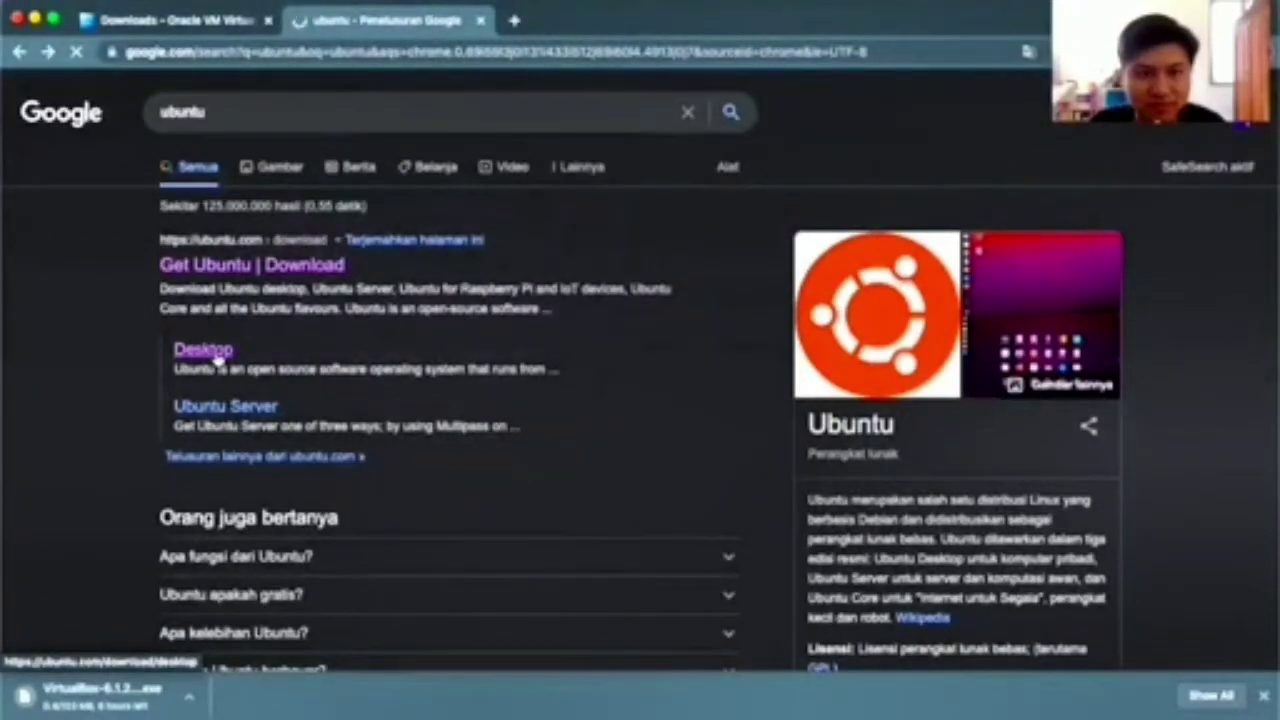
click(217, 359)
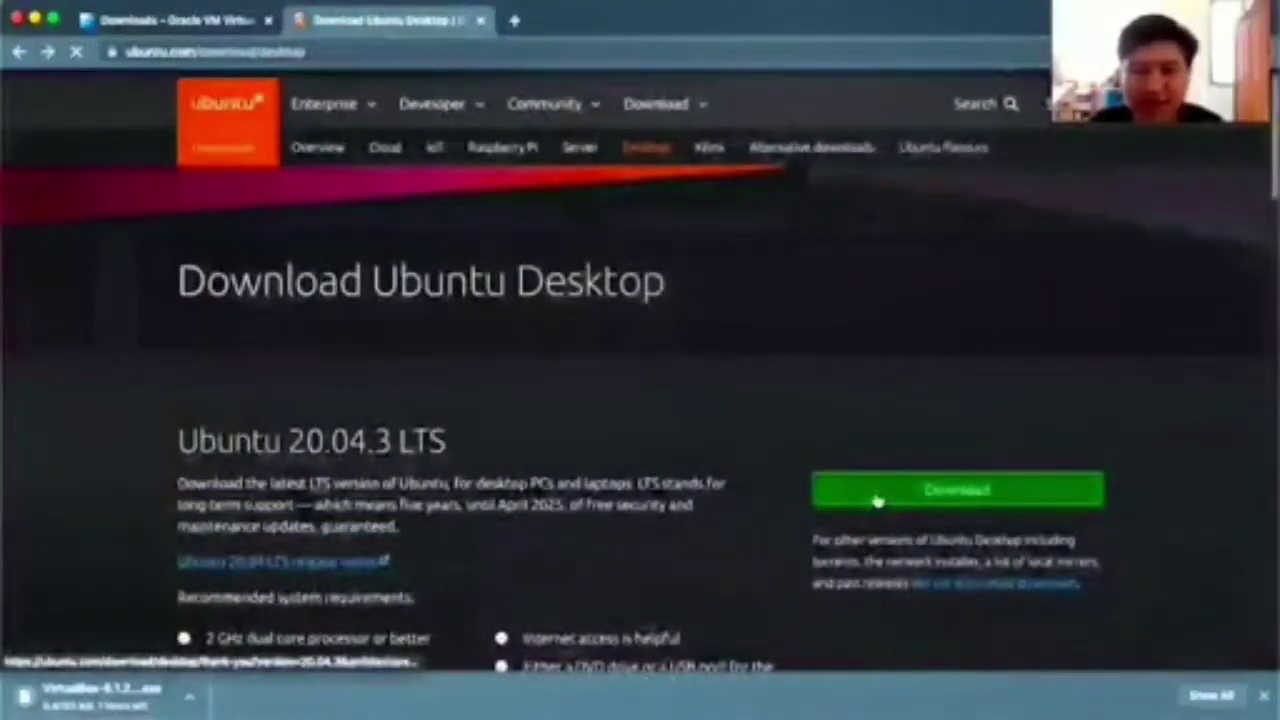
scroll(877, 500, down, 2)
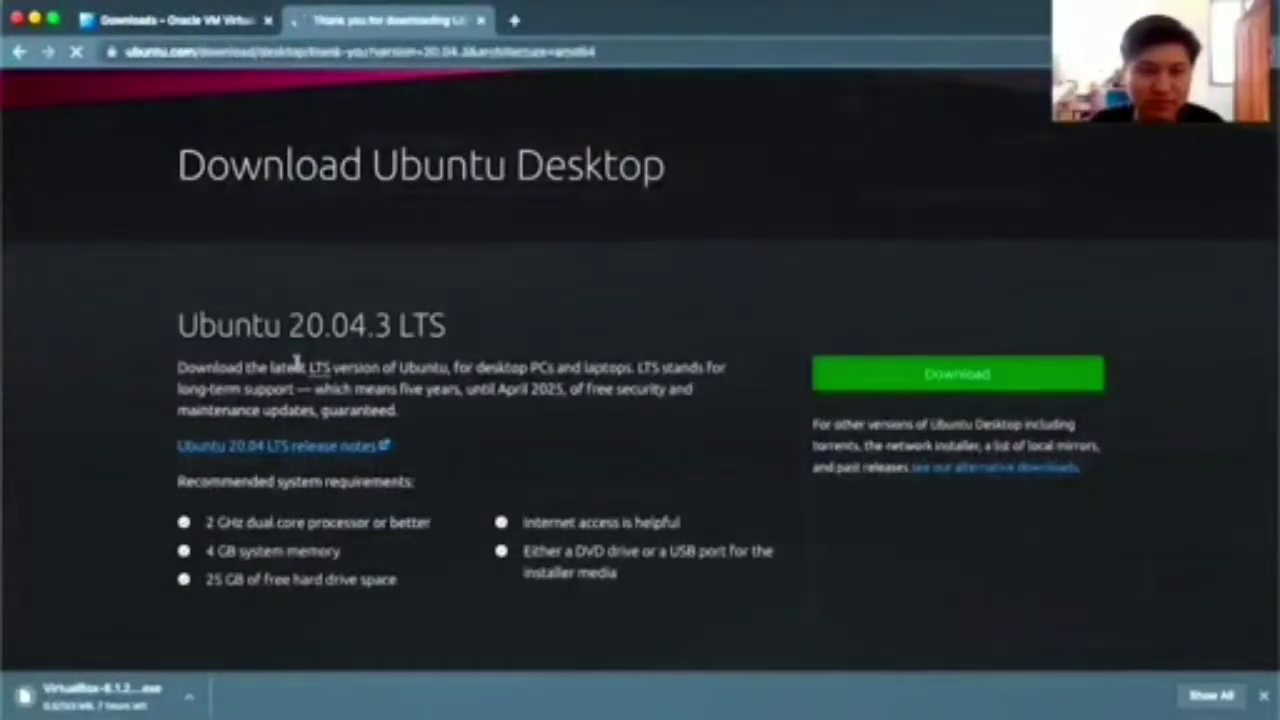
Look through the Ubuntu Desktop thank-you page, including its contribution and newsletter sections
scroll(296, 363, down, 2)
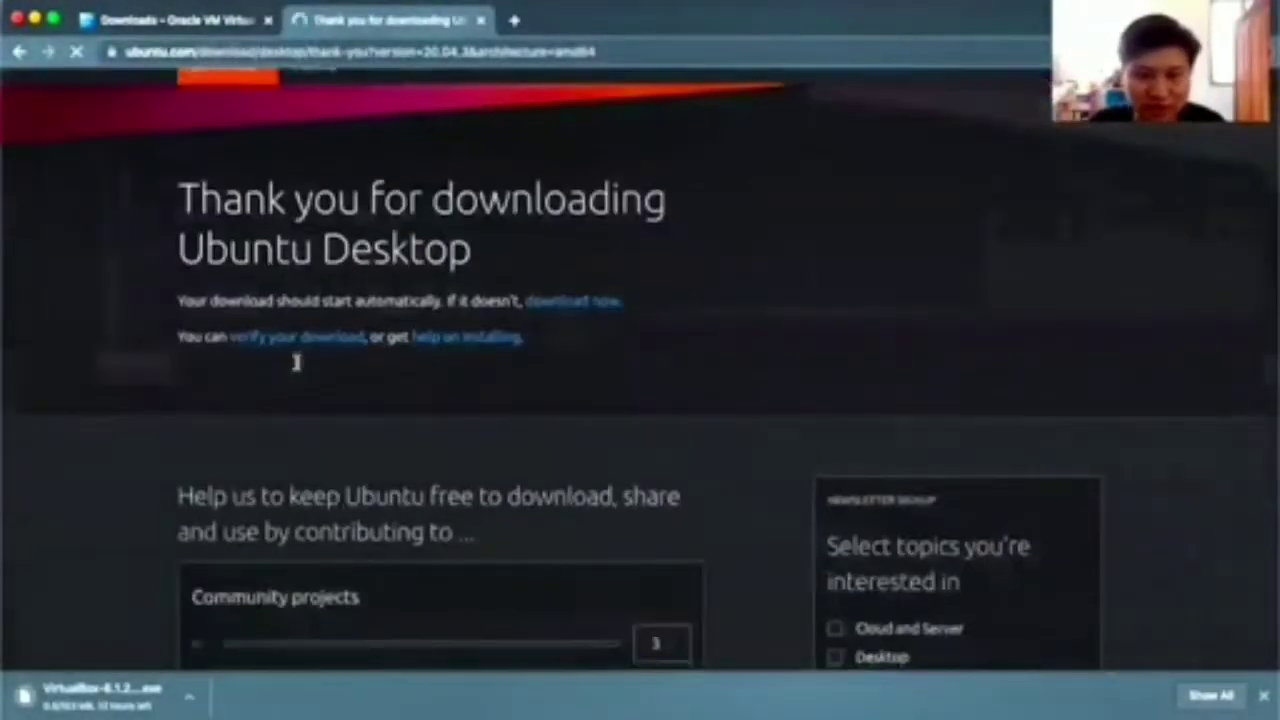
scroll(296, 363, down, 3)
scroll(111, 434, up, 1)
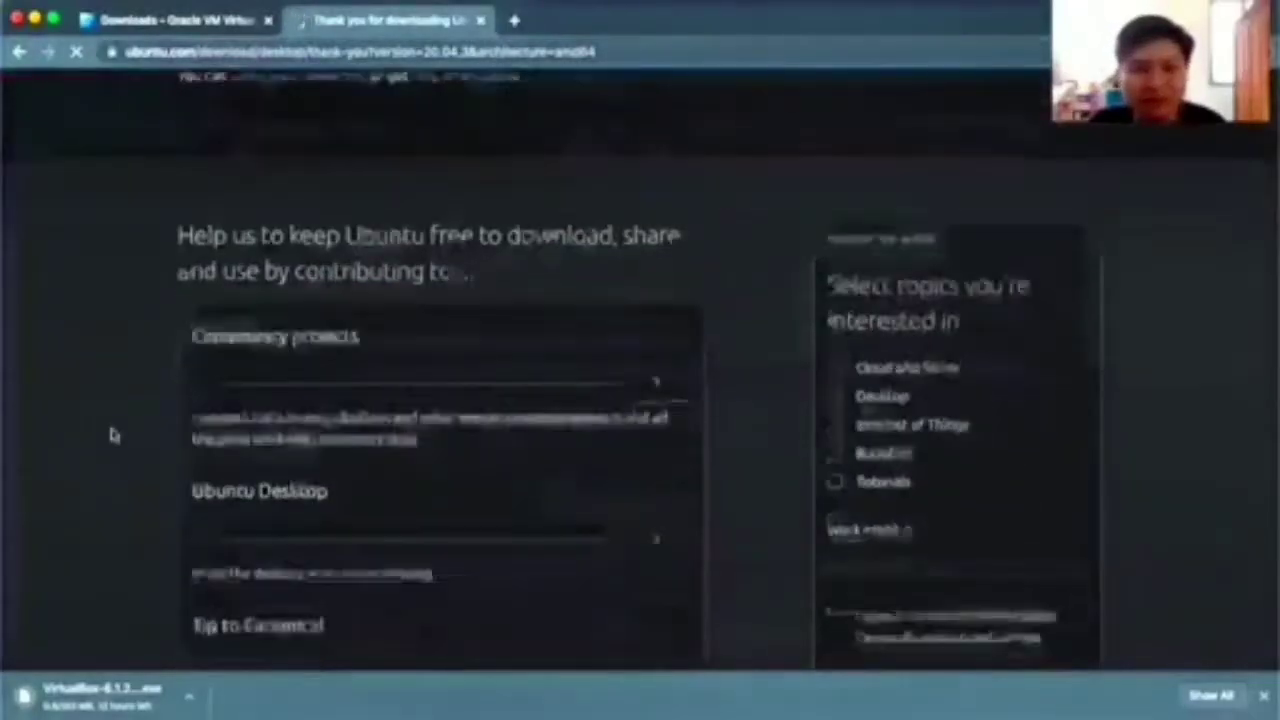
scroll(113, 435, down, 3)
scroll(113, 435, up, 1)
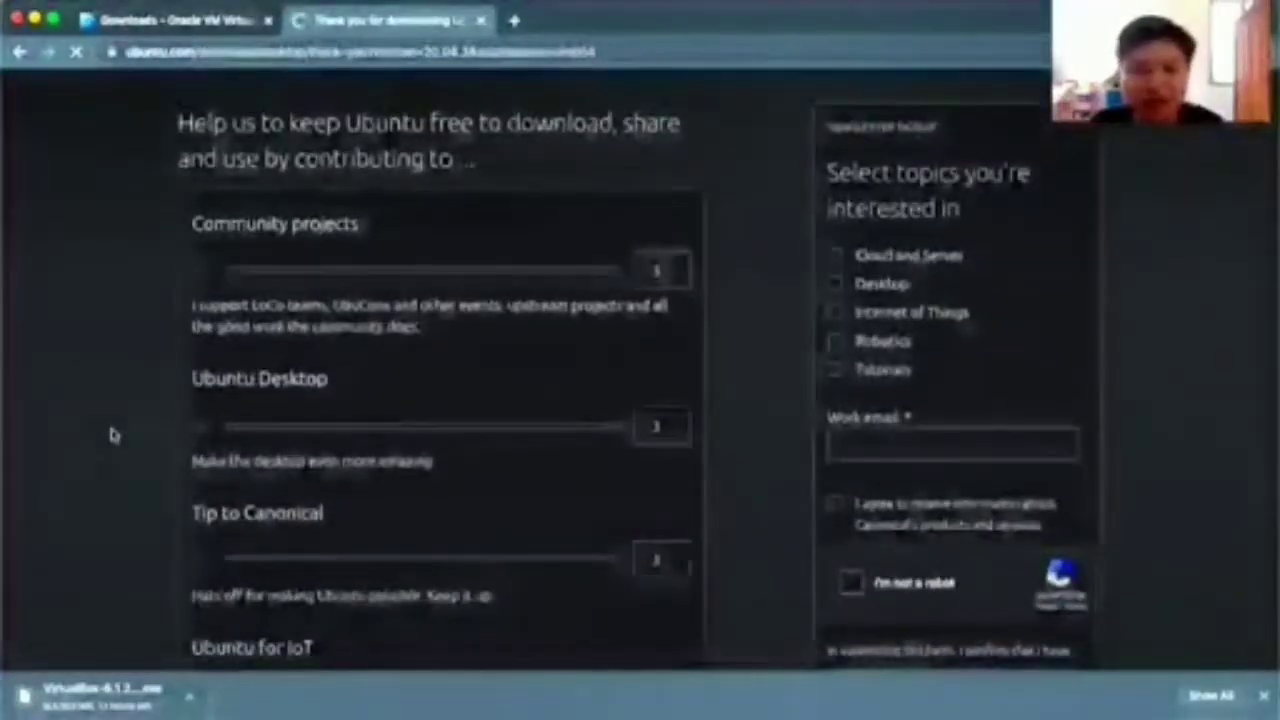
scroll(113, 435, down, 1)
scroll(113, 435, down, 5)
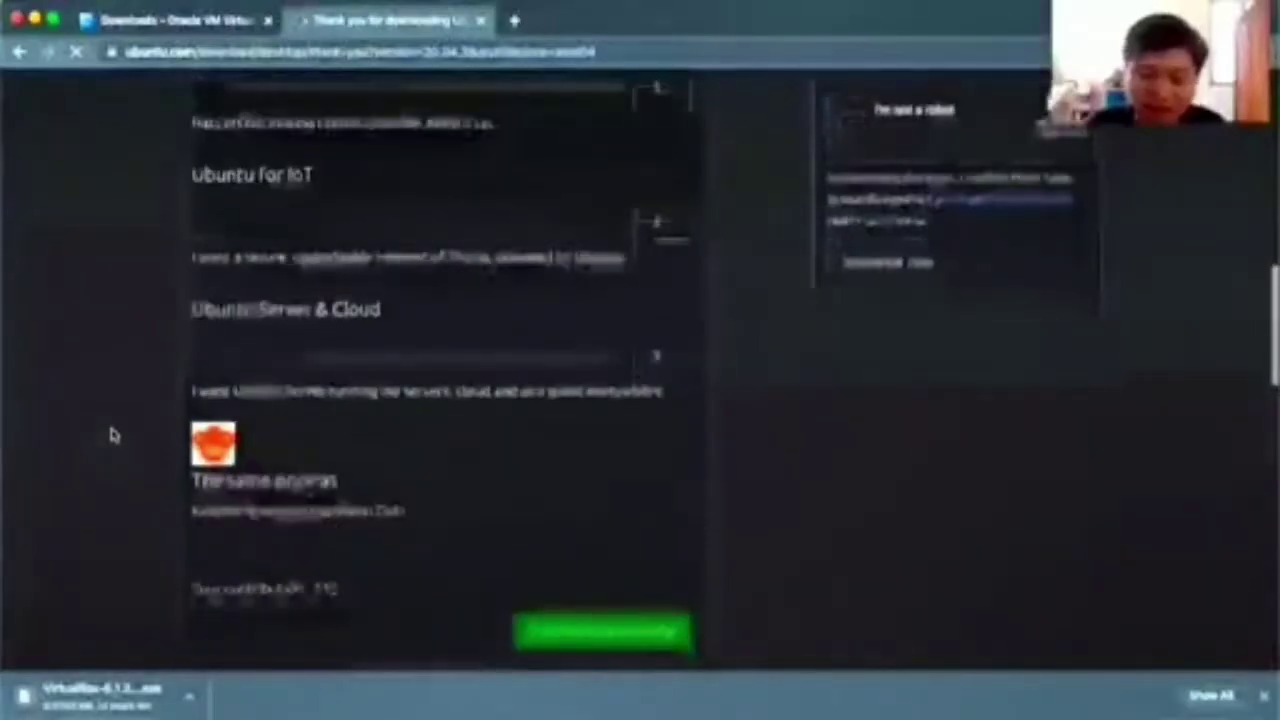
scroll(113, 435, down, 1)
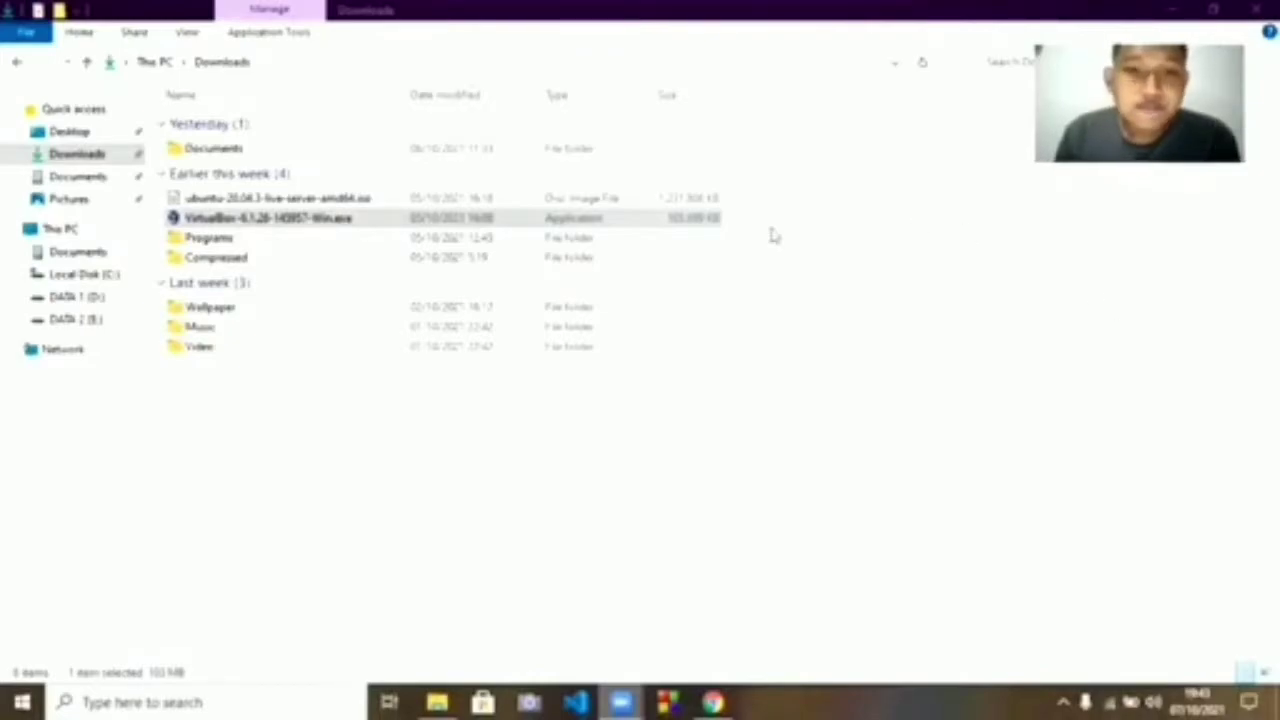
Run VirtualBox-6.1.26-145957-Win.exe from the Downloads folder and accept the default features and install location
double_click(607, 223)
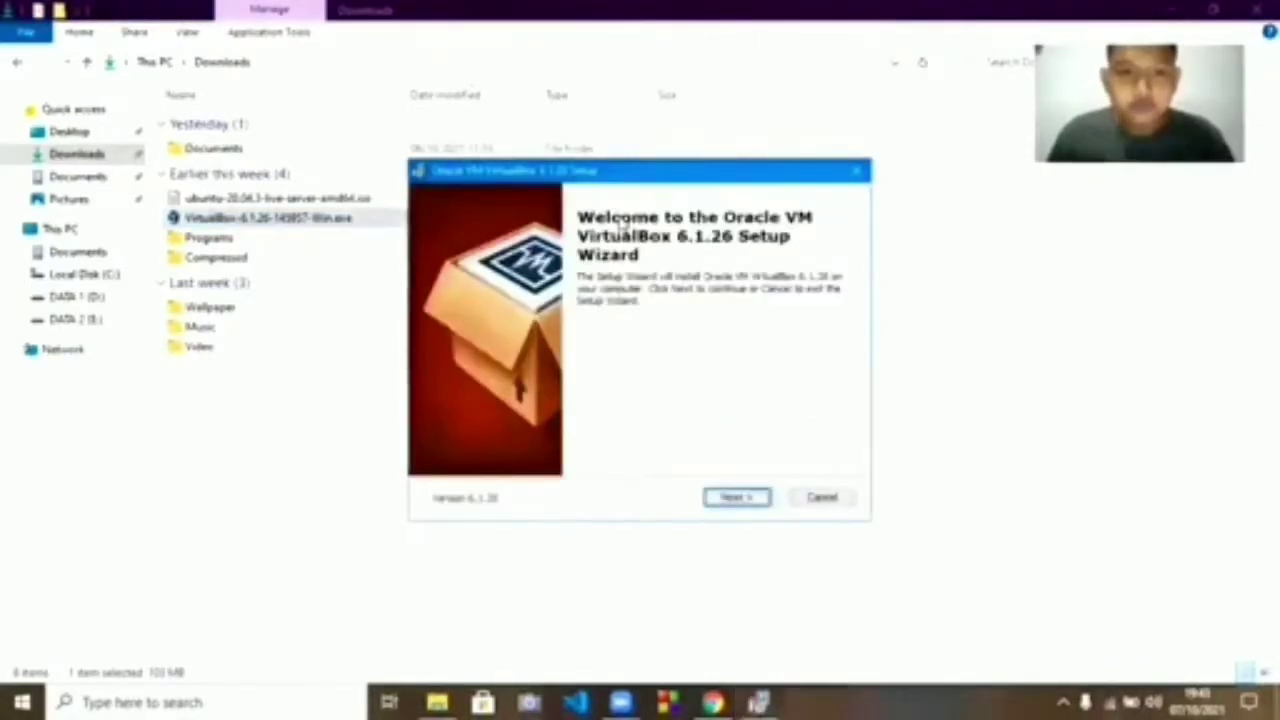
click(740, 500)
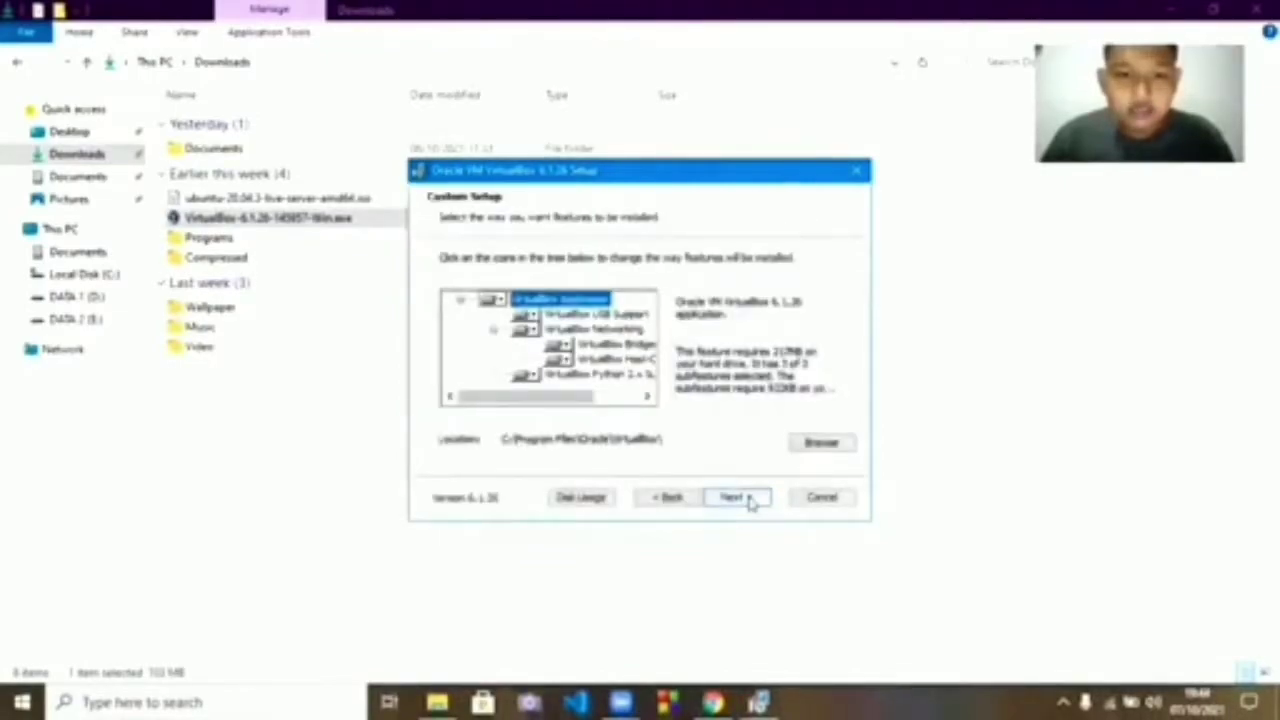
click(733, 498)
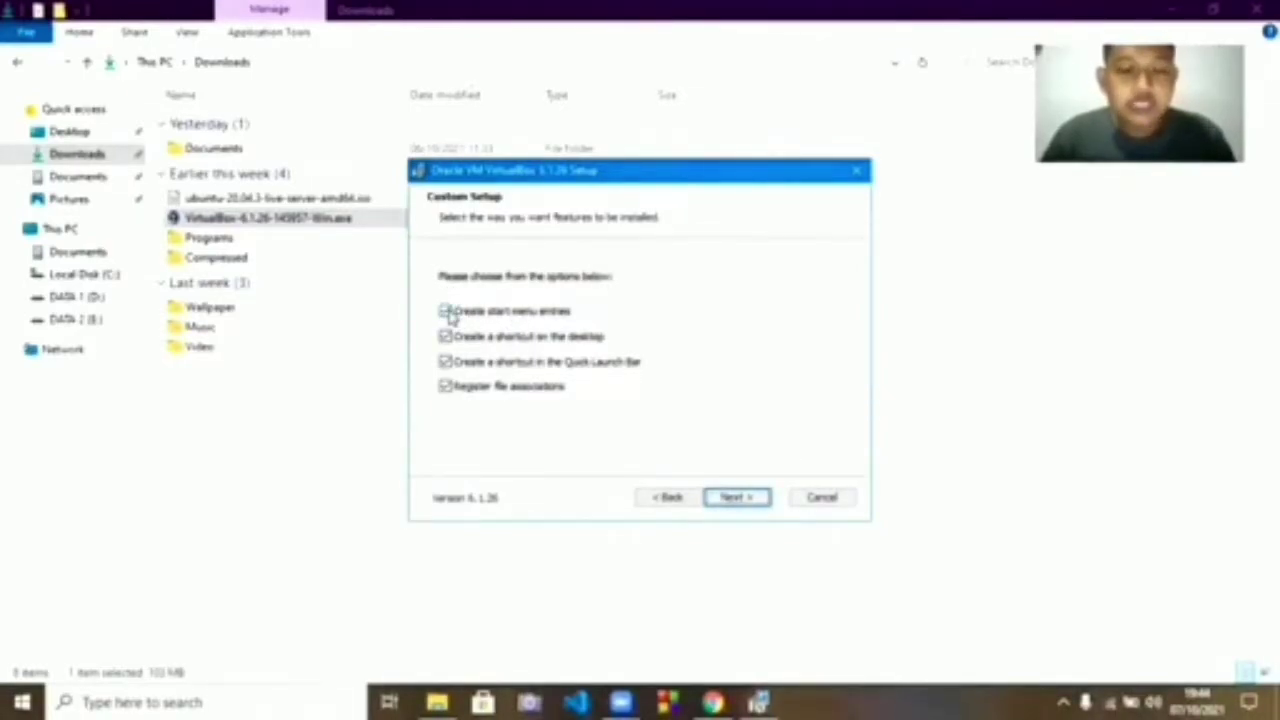
Turn off creating start menu entries and a desktop shortcut in the setup options, and continue
click(445, 311)
click(446, 337)
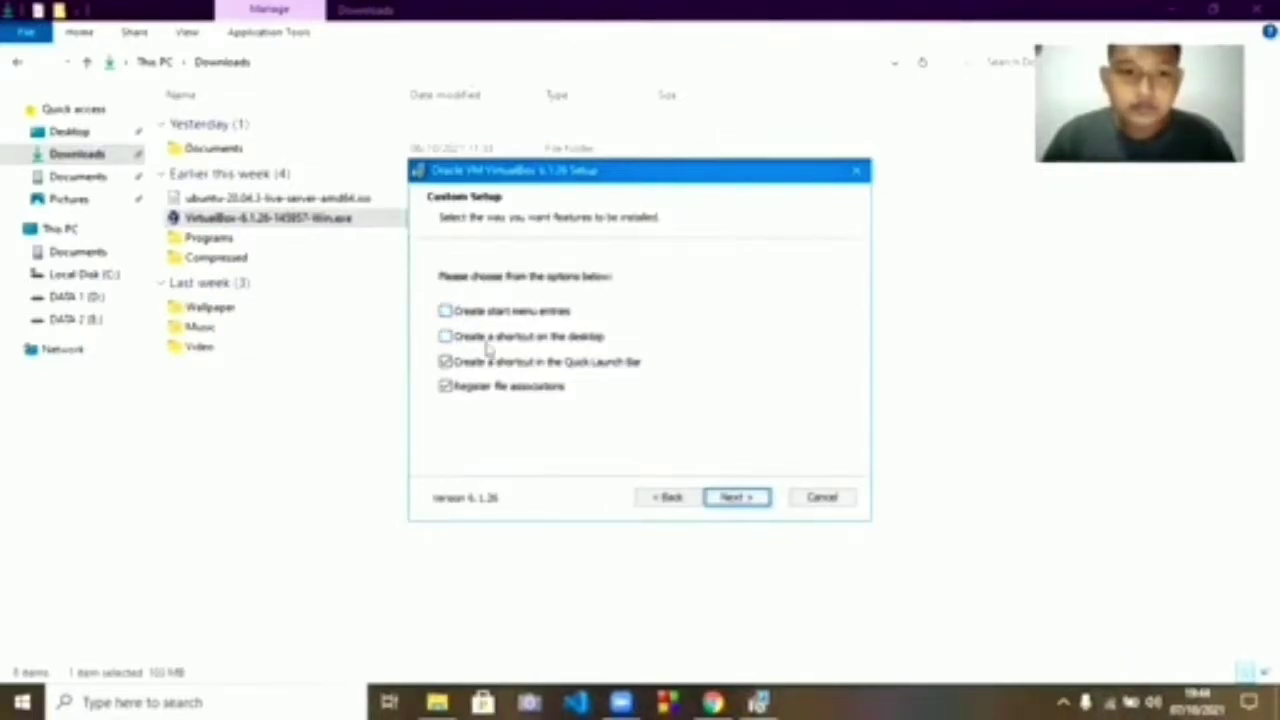
click(733, 497)
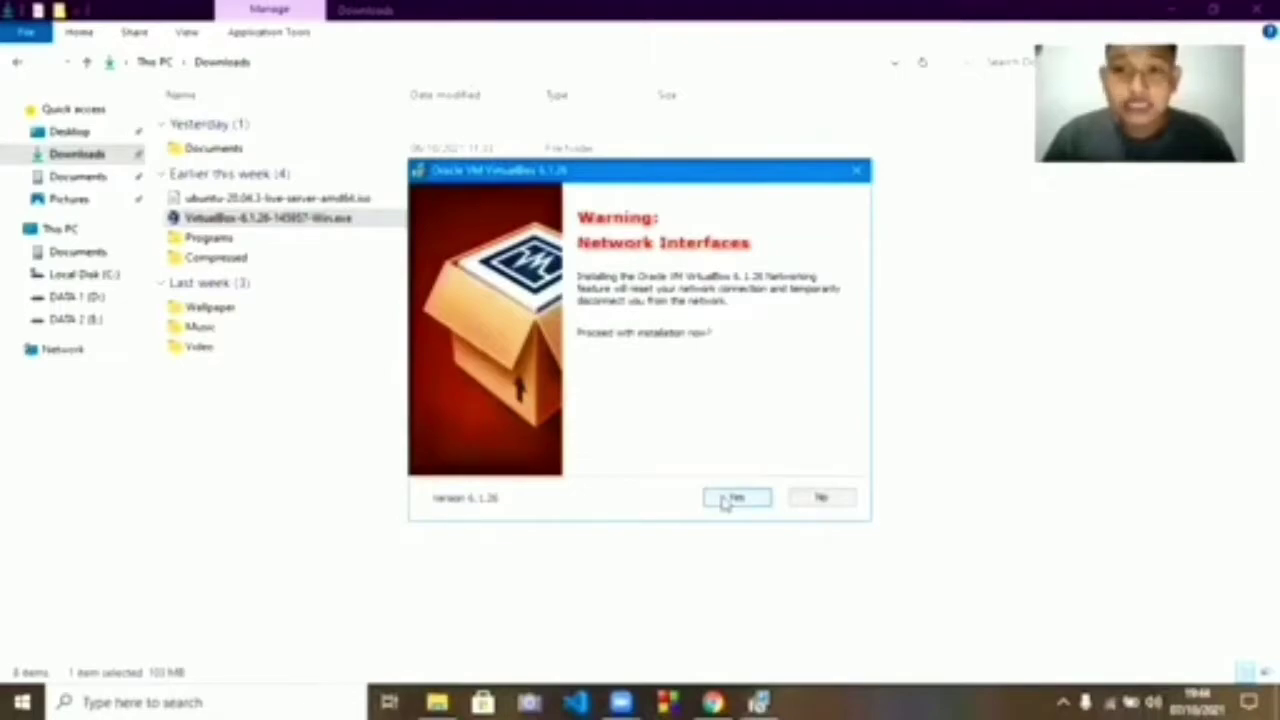
Install VirtualBox 6.1.26 despite the network interfaces warning and finish setup with the option to start it enabled
click(735, 497)
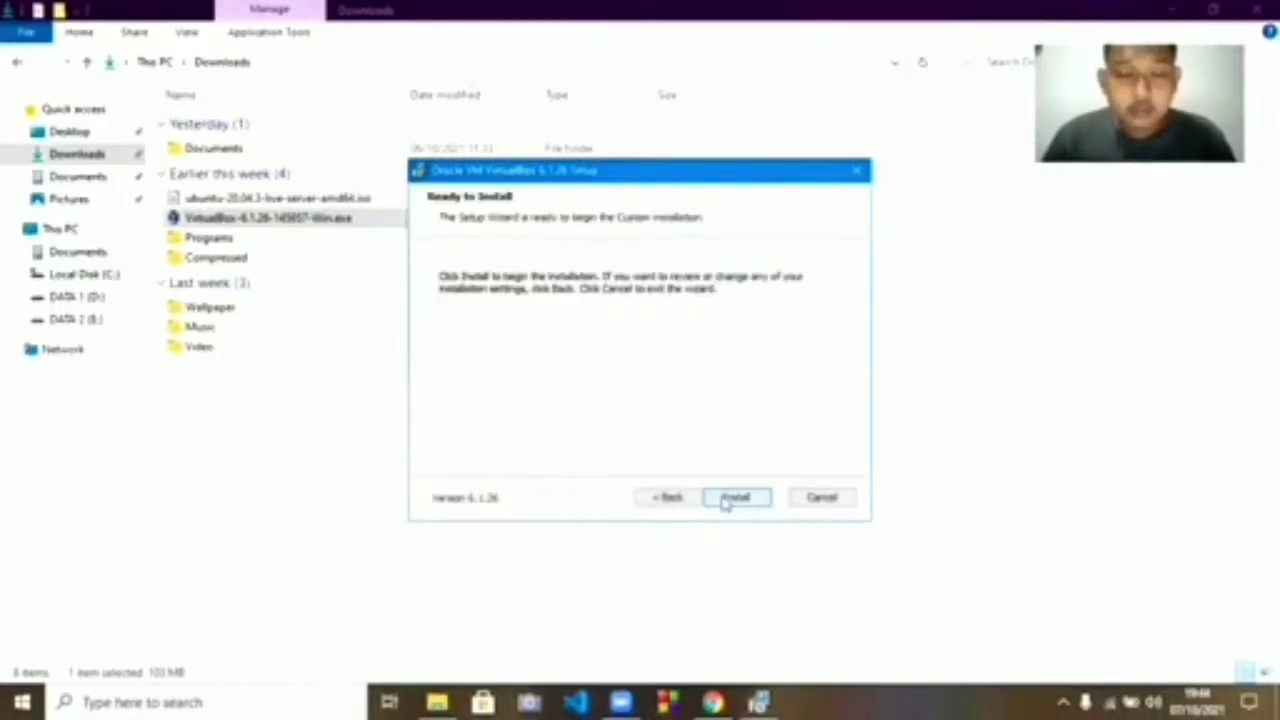
click(728, 499)
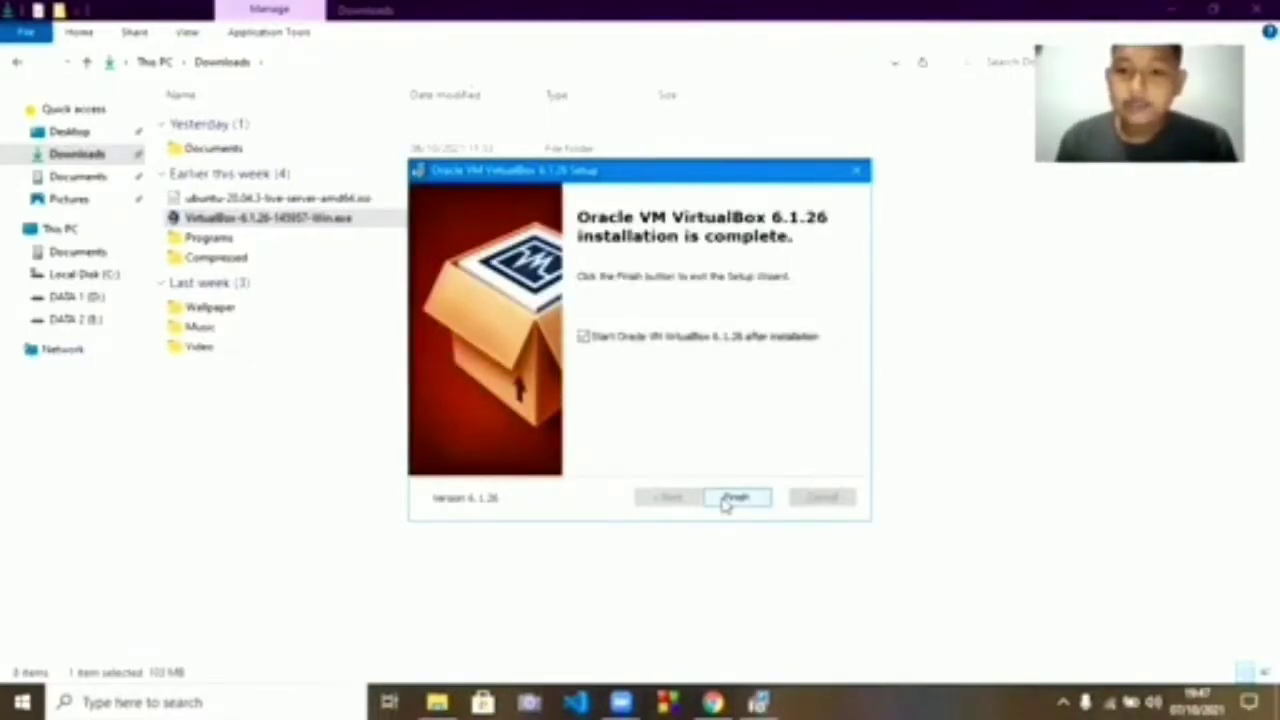
click(736, 498)
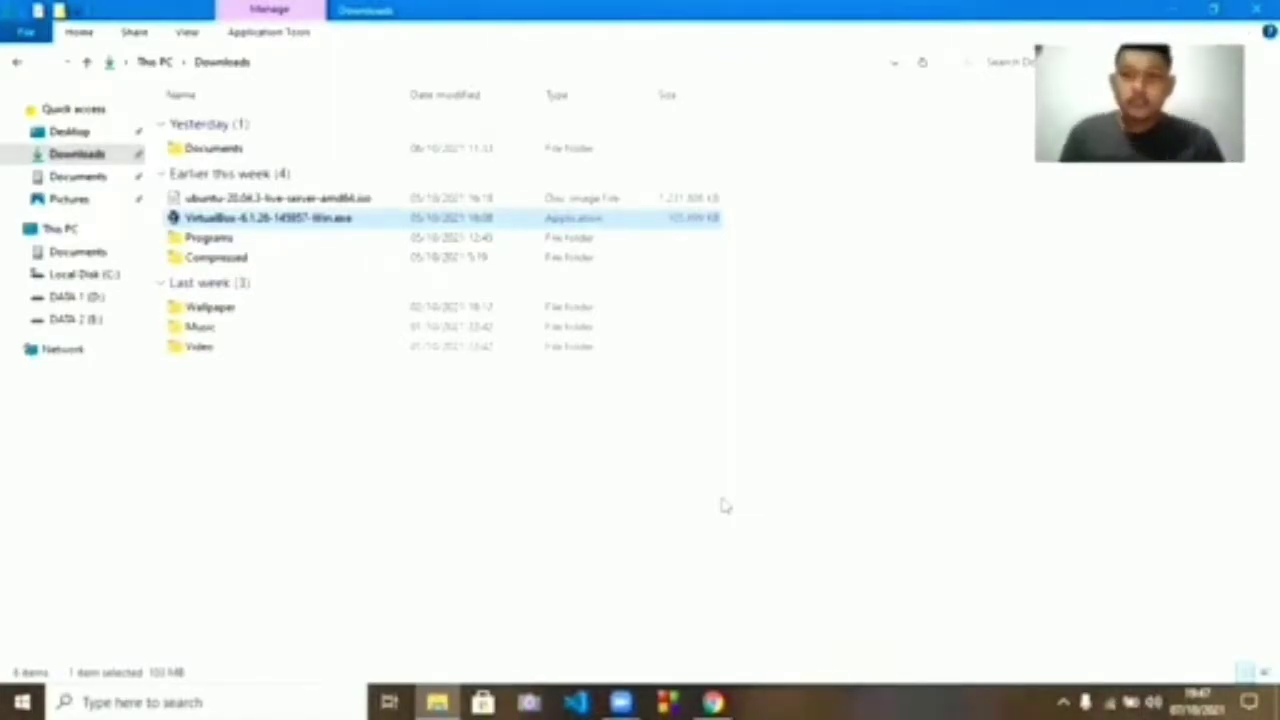
Bring up the Oracle VM VirtualBox Manager window
key(Return)
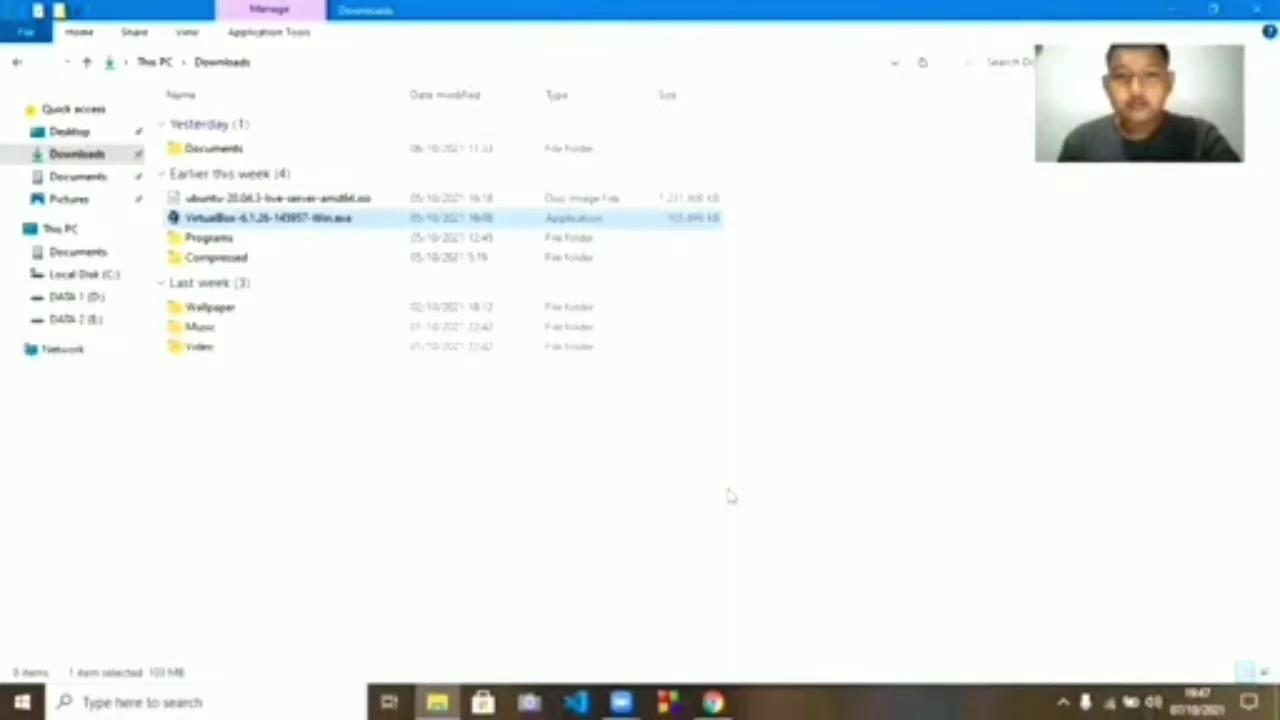
key(Return)
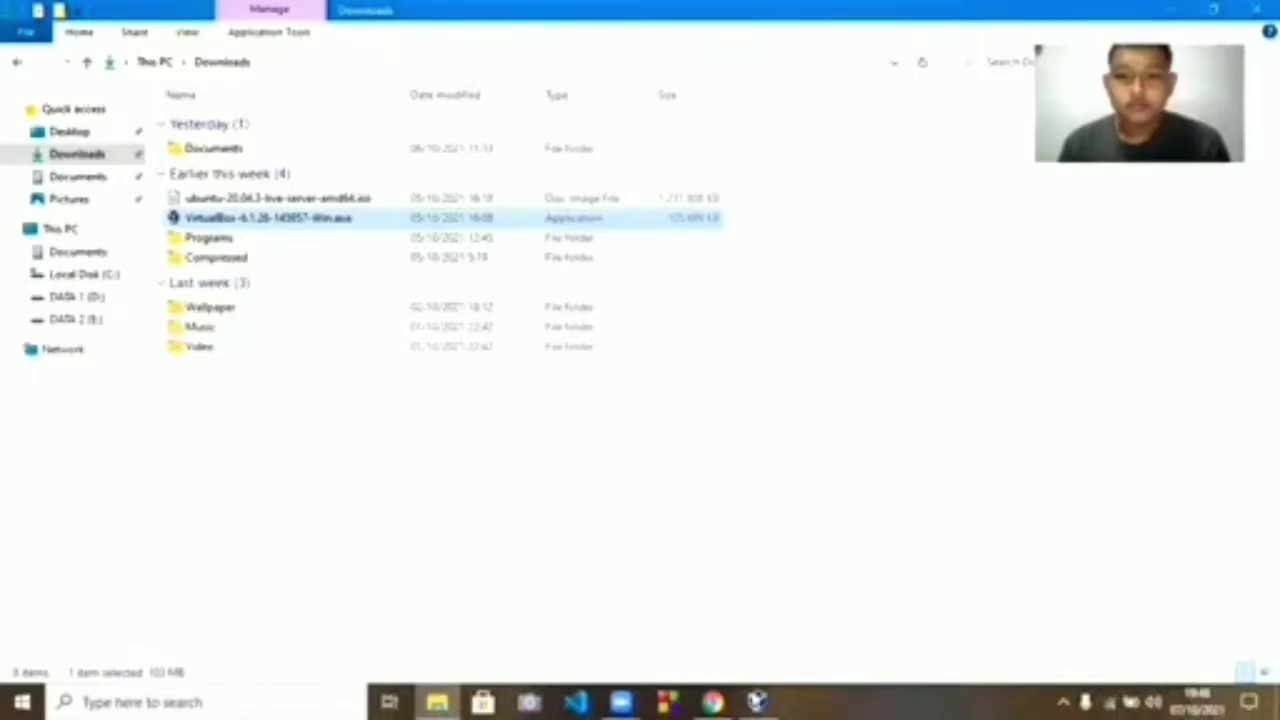
click(757, 700)
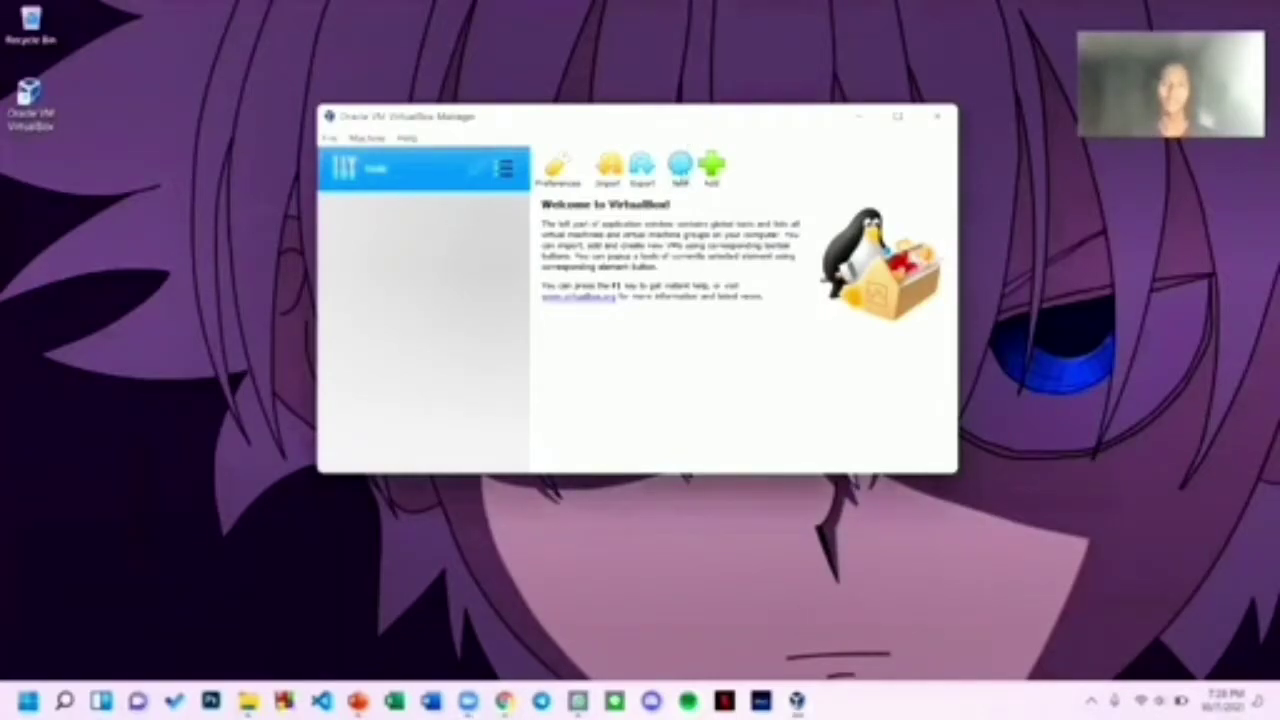
Start a new virtual machine named Ubuntu and set its machine folder to the Data (D:) drive
click(680, 166)
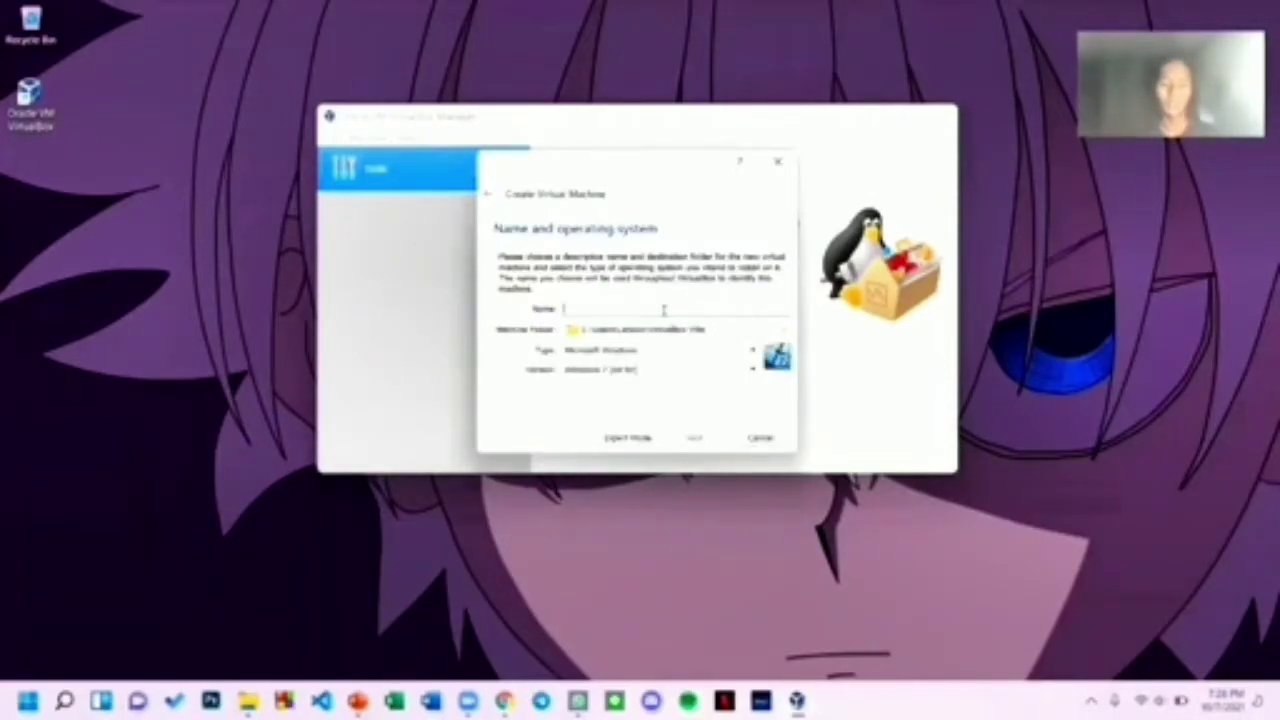
text(Ubuntu)
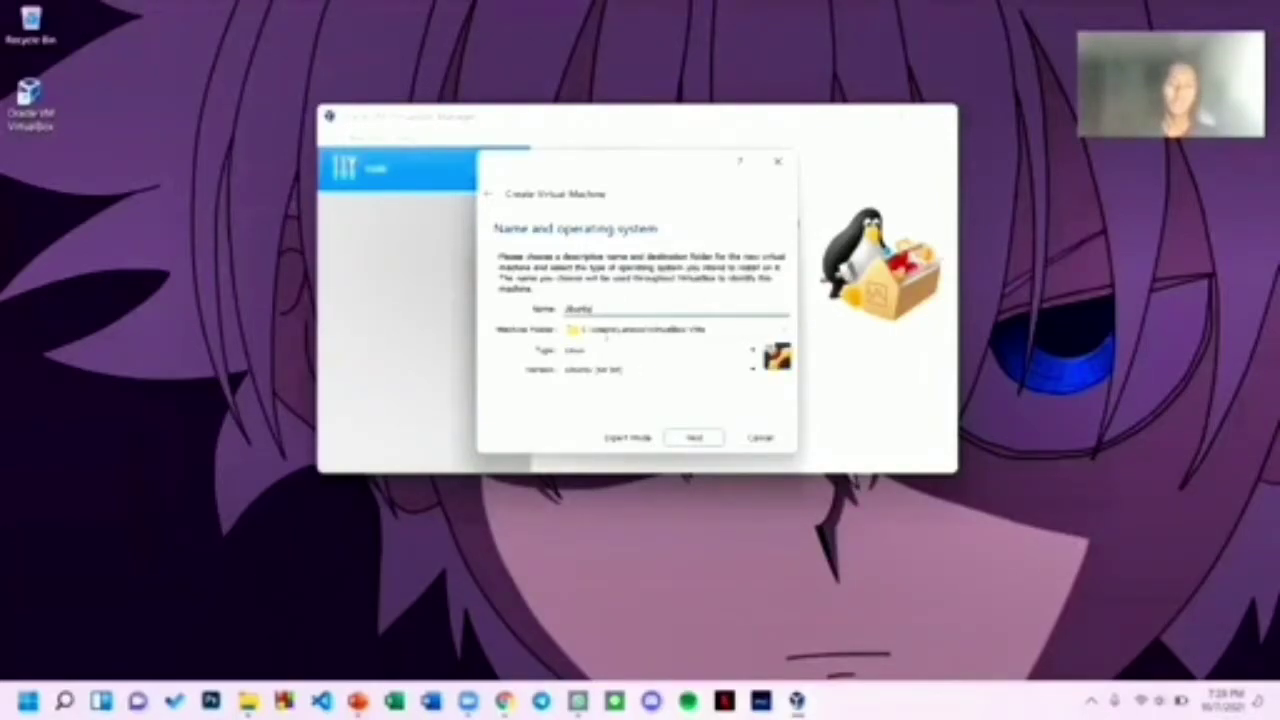
click(783, 331)
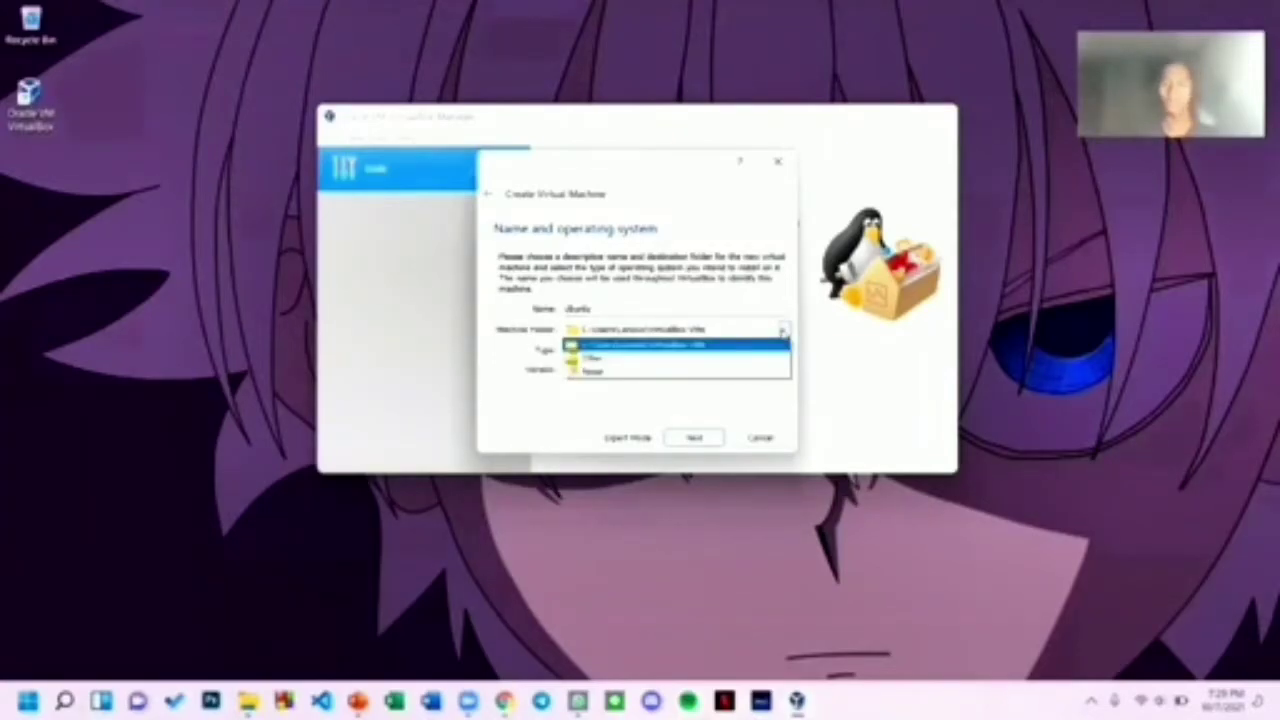
click(765, 358)
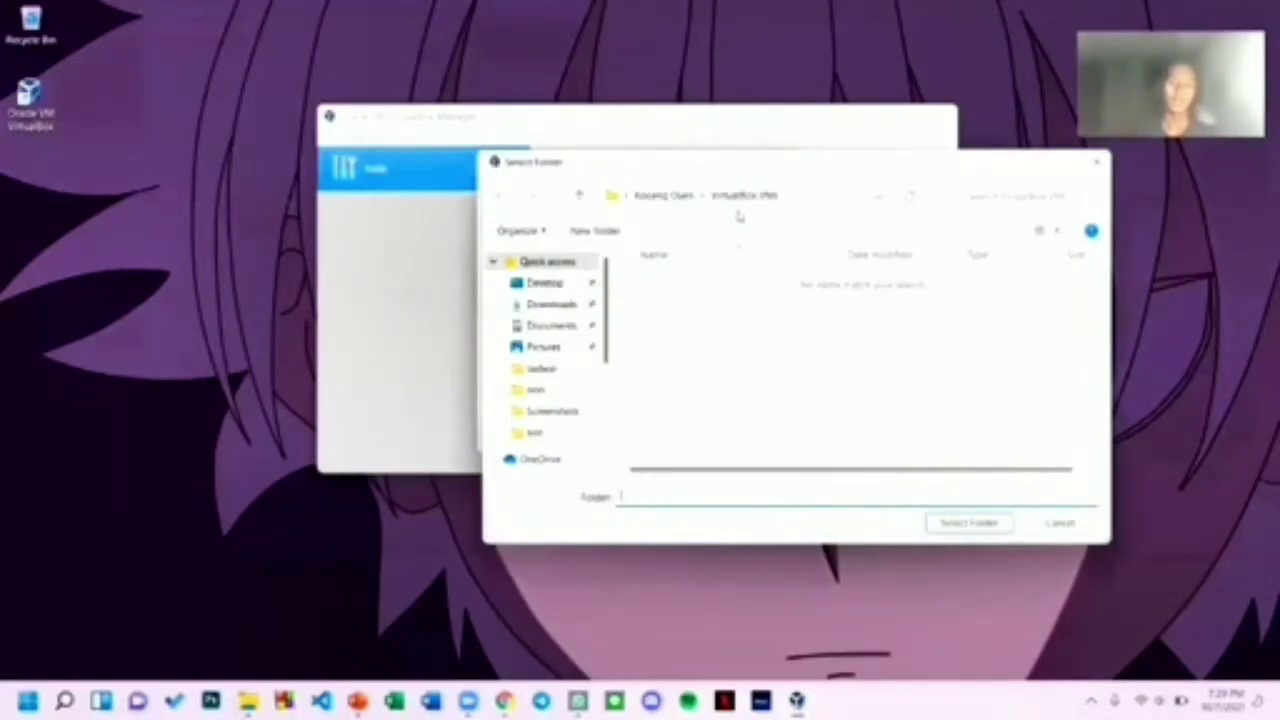
scroll(545, 320, down, 1)
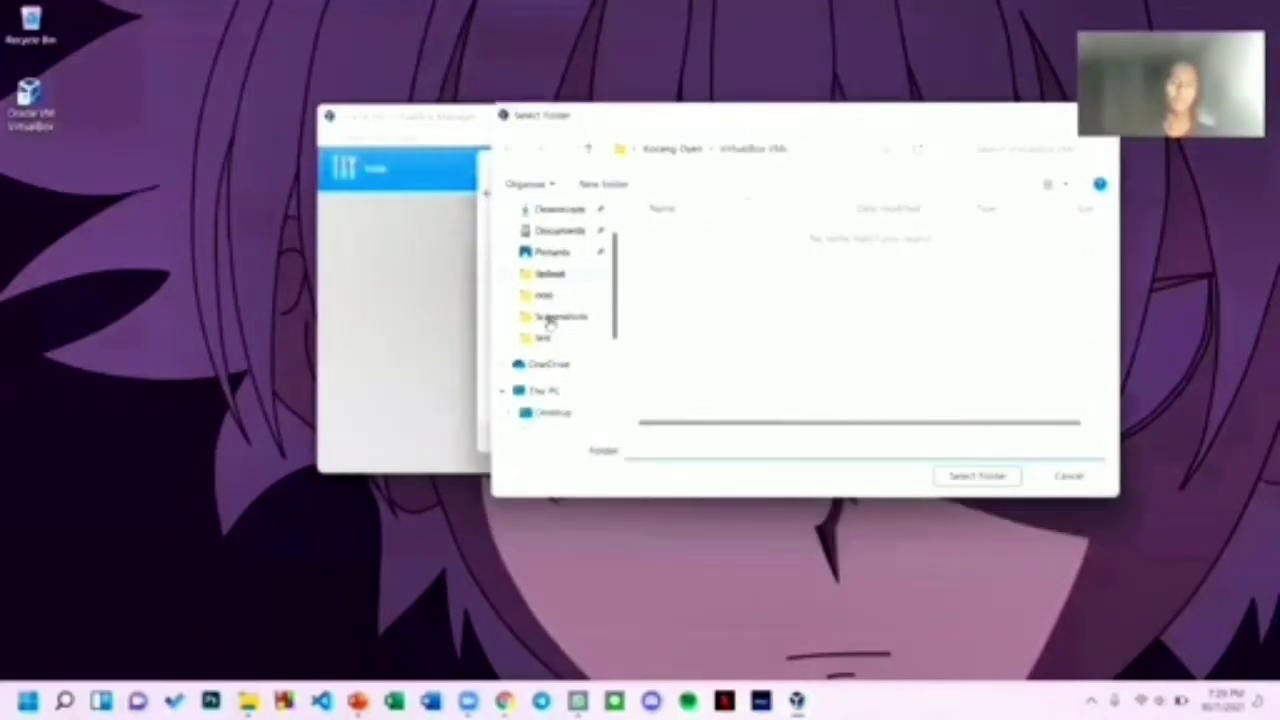
scroll(553, 335, down, 1)
scroll(557, 334, down, 1)
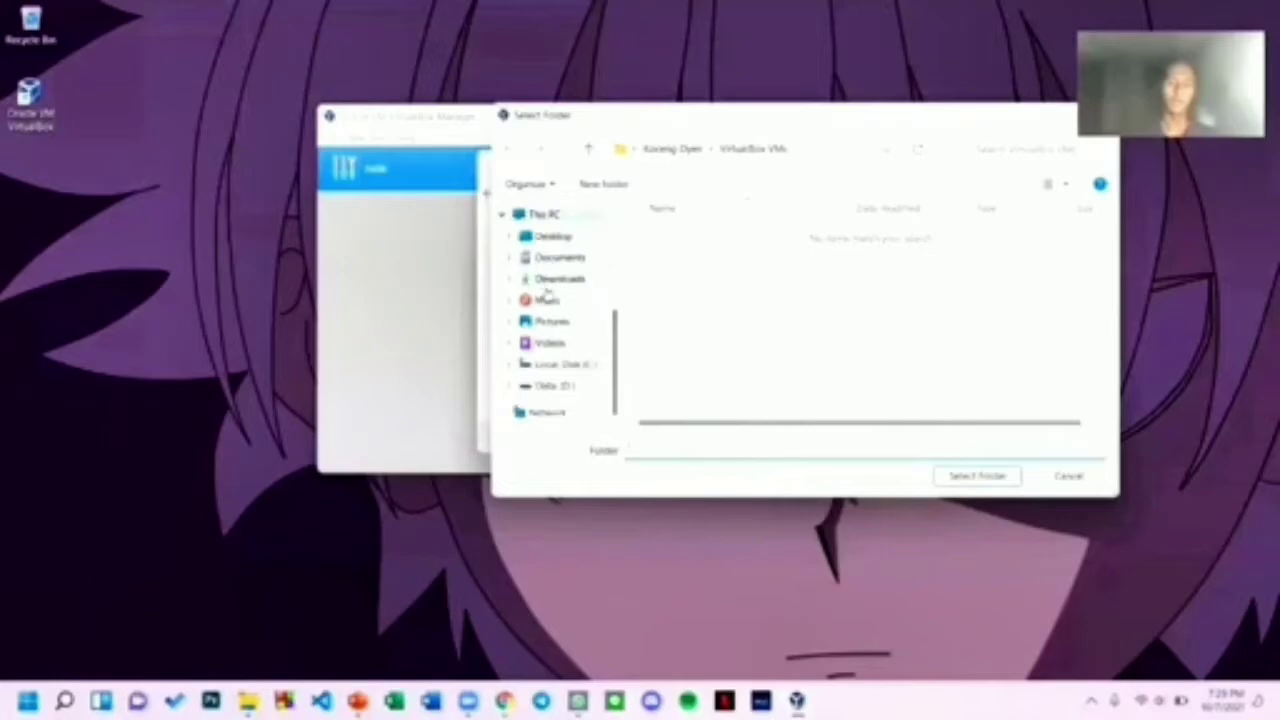
click(566, 388)
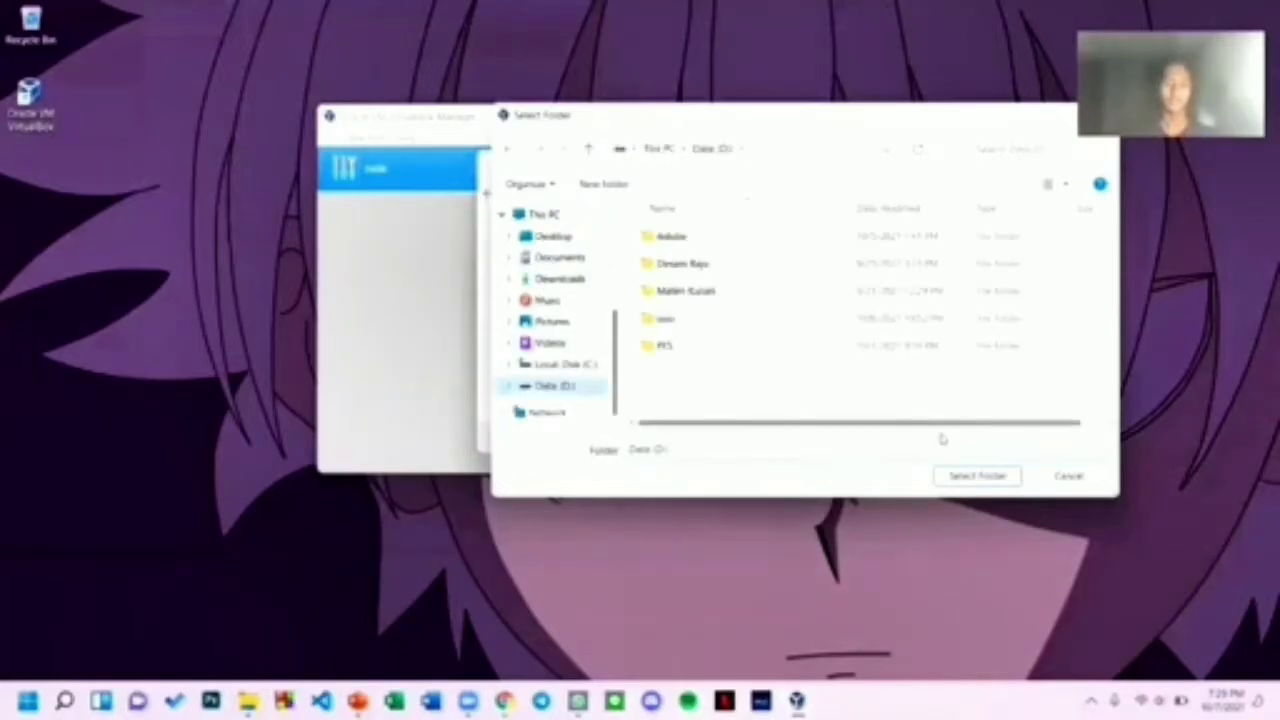
click(977, 476)
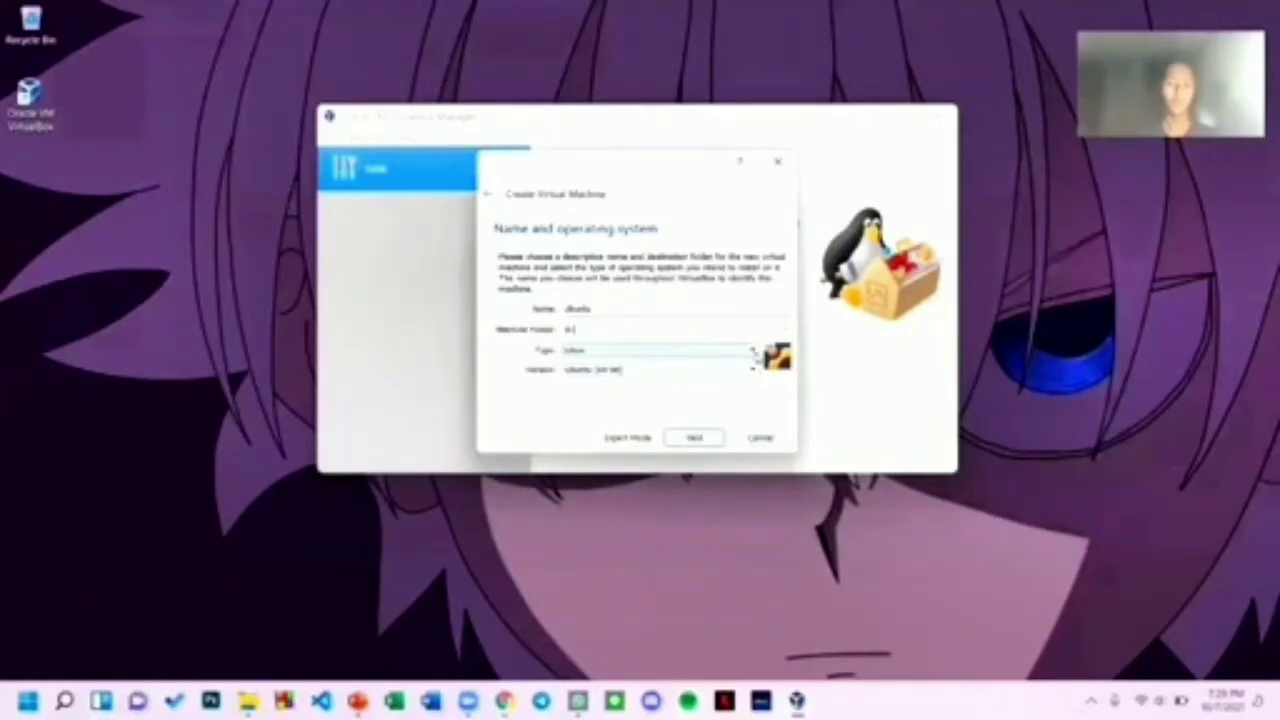
Keep the type Linux and version Ubuntu (64-bit), and set the virtual machine's memory size to about 2 GB
click(752, 357)
click(752, 357)
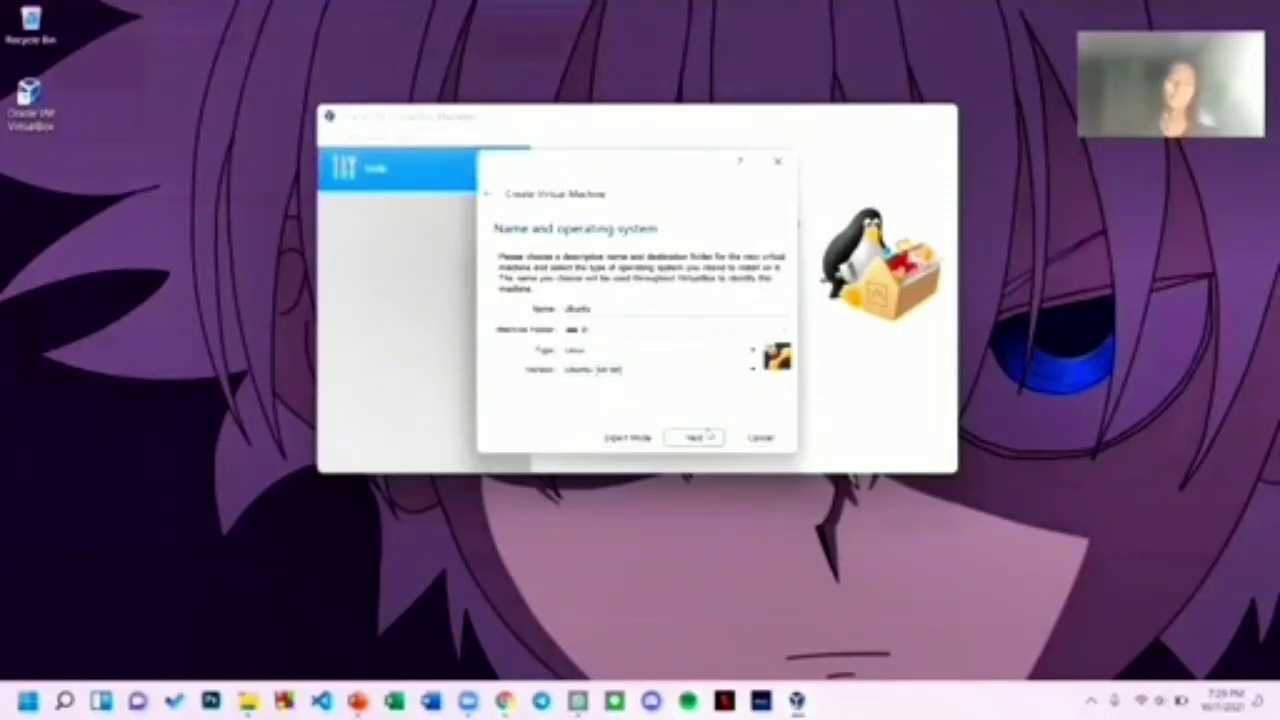
click(696, 438)
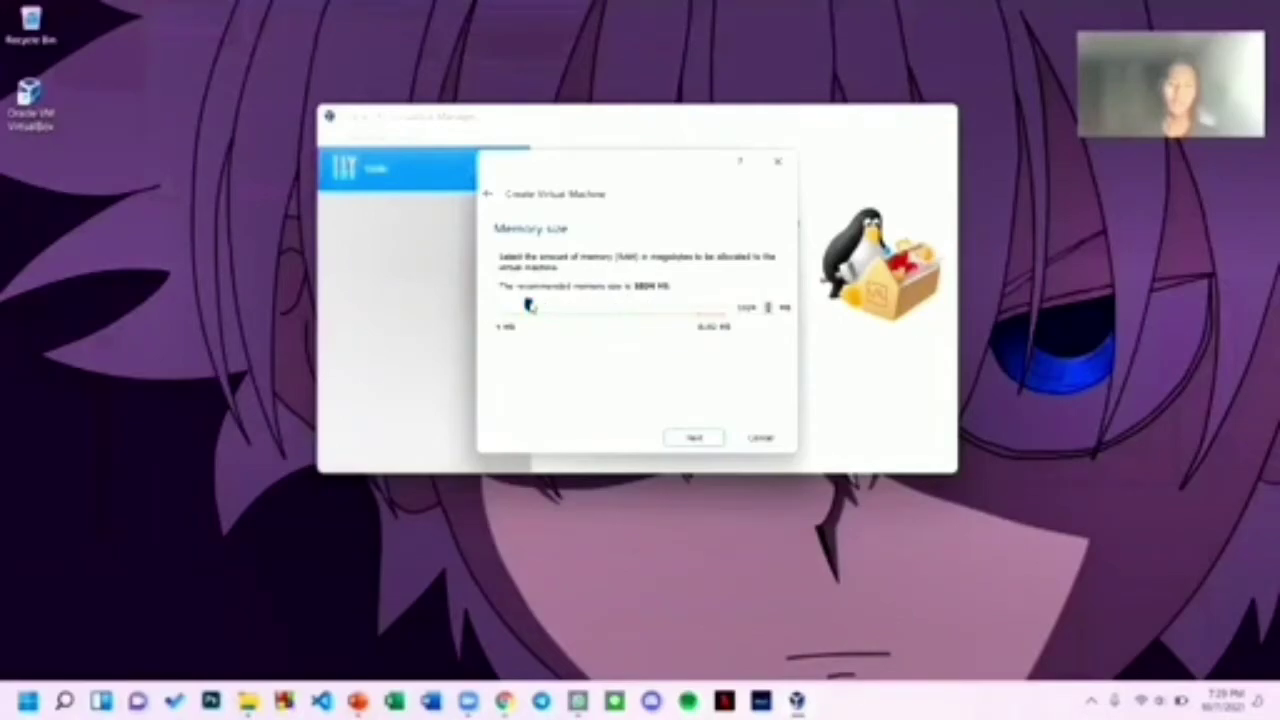
drag(531, 307, 573, 310)
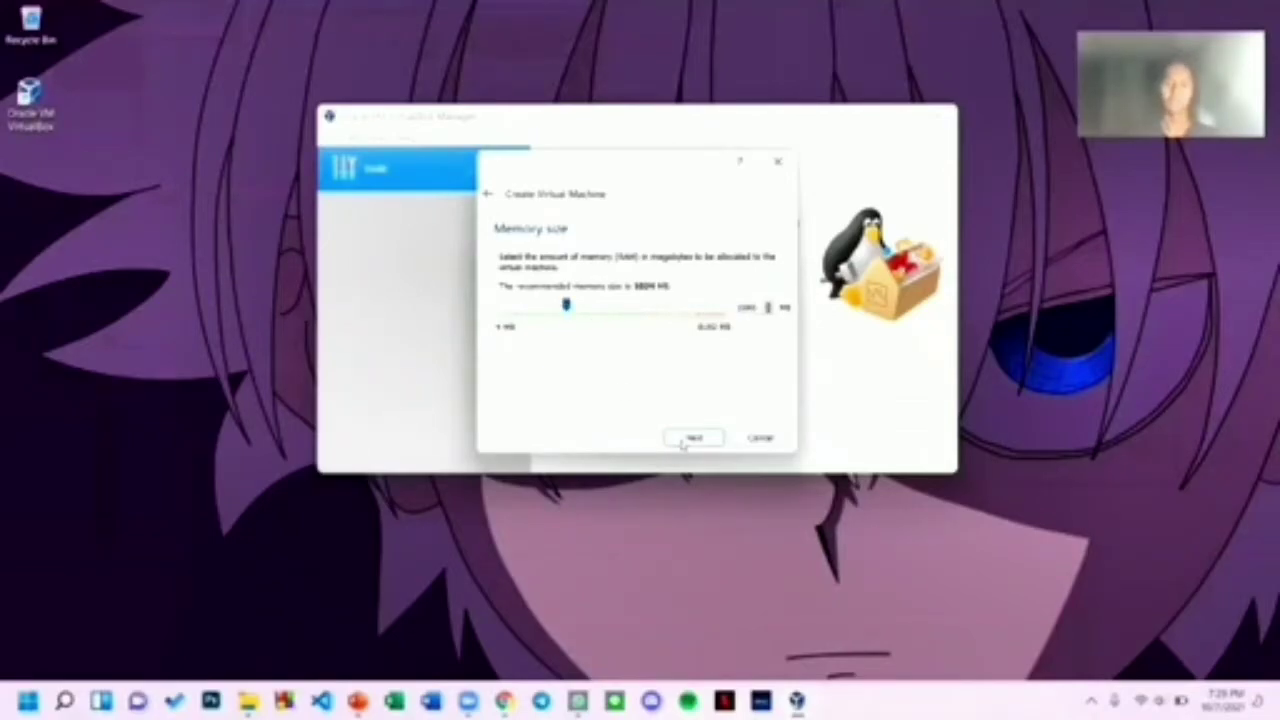
click(693, 438)
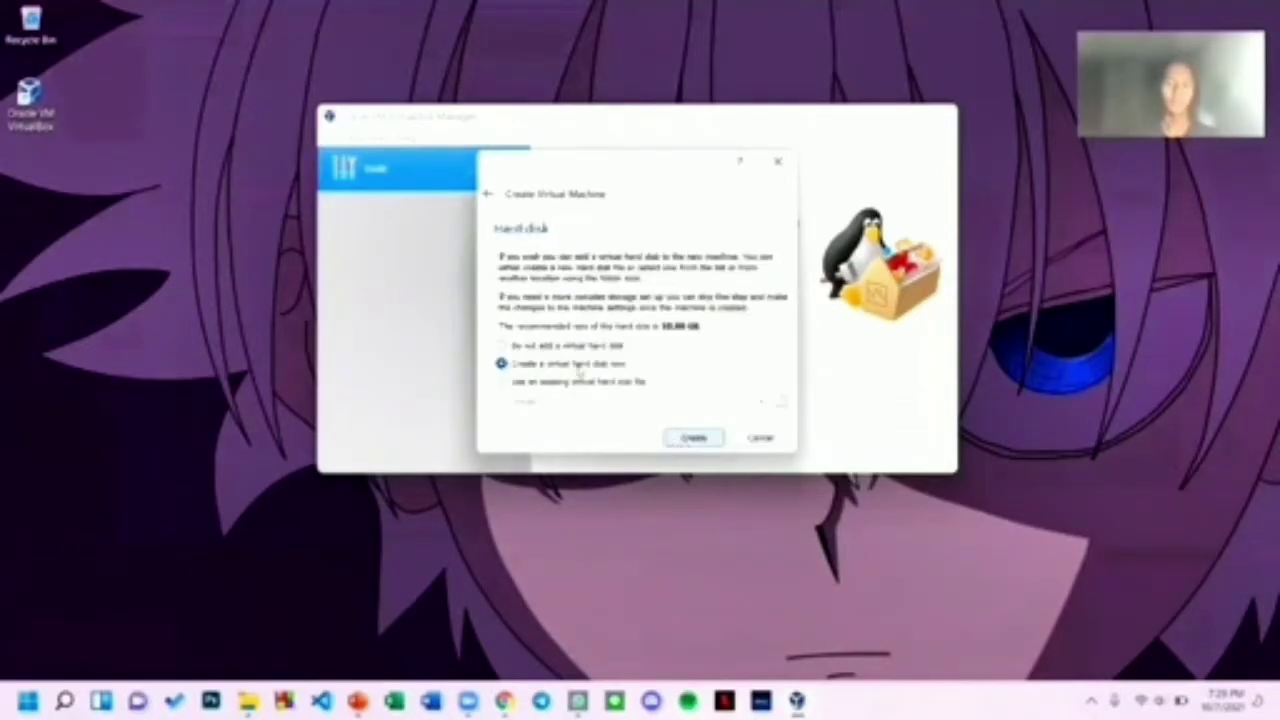
Create a dynamically allocated VDI virtual hard disk of 10.00 GB for the Ubuntu machine
click(697, 440)
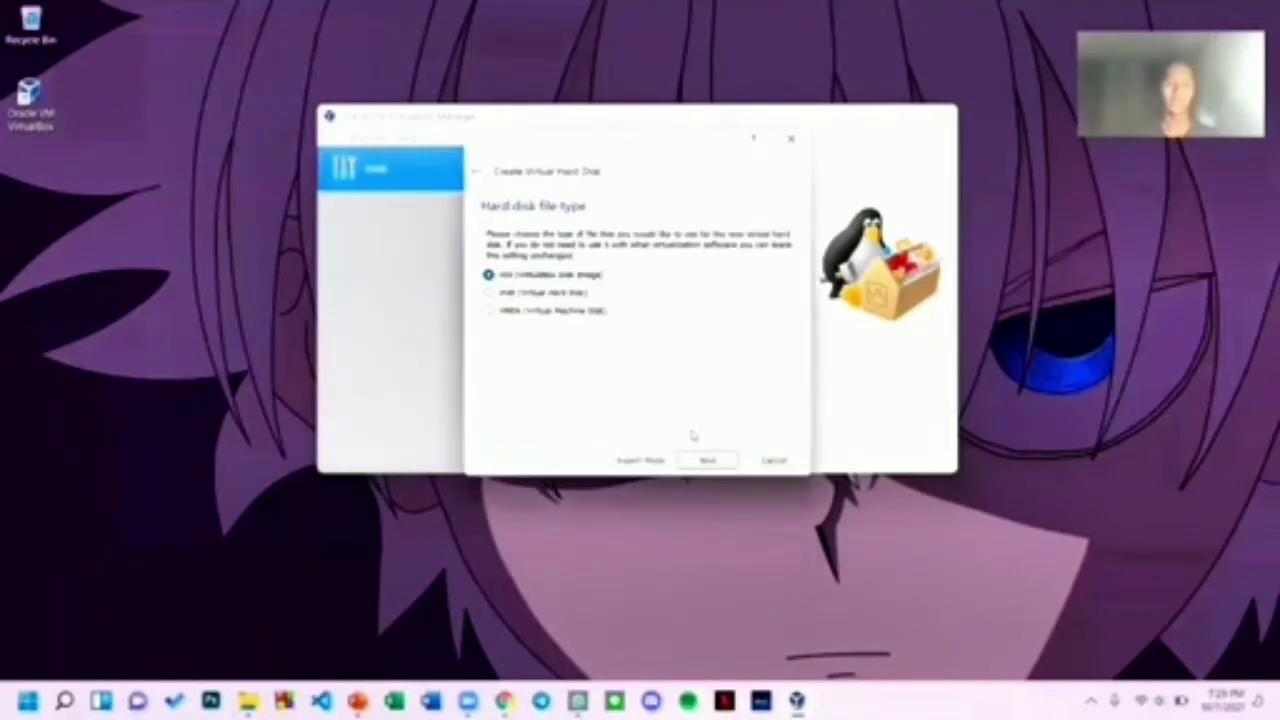
click(708, 460)
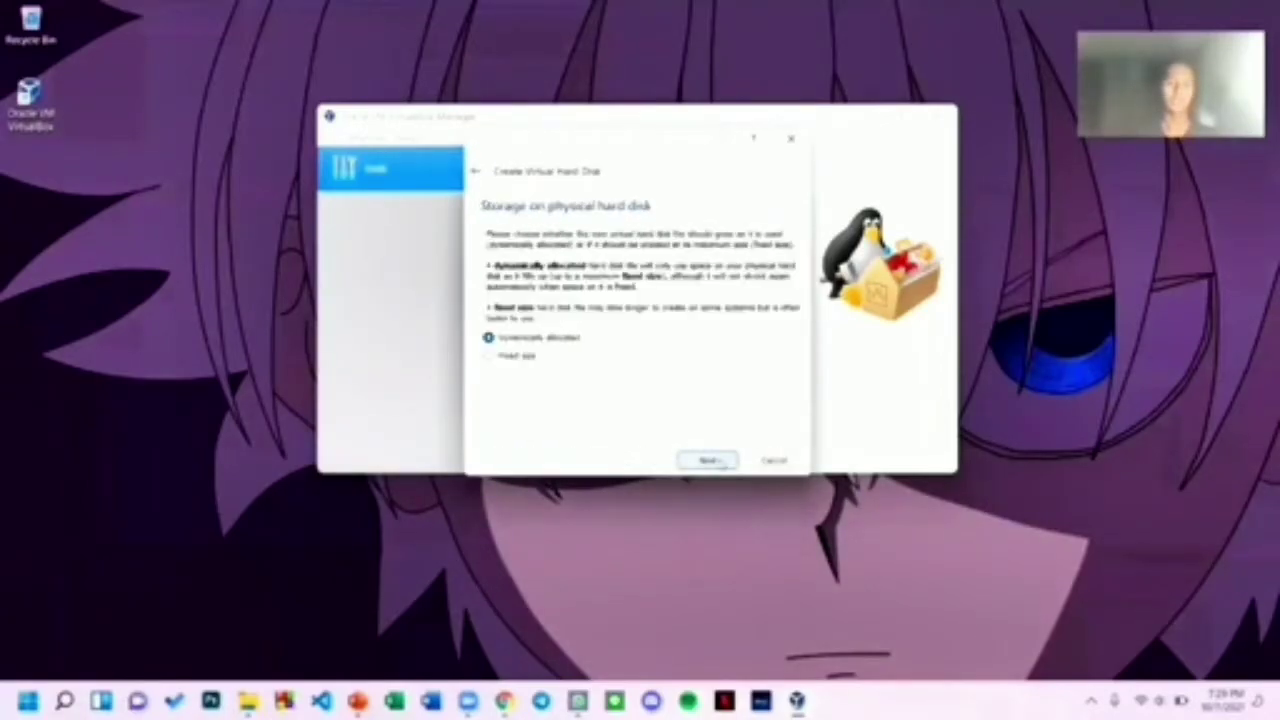
click(710, 461)
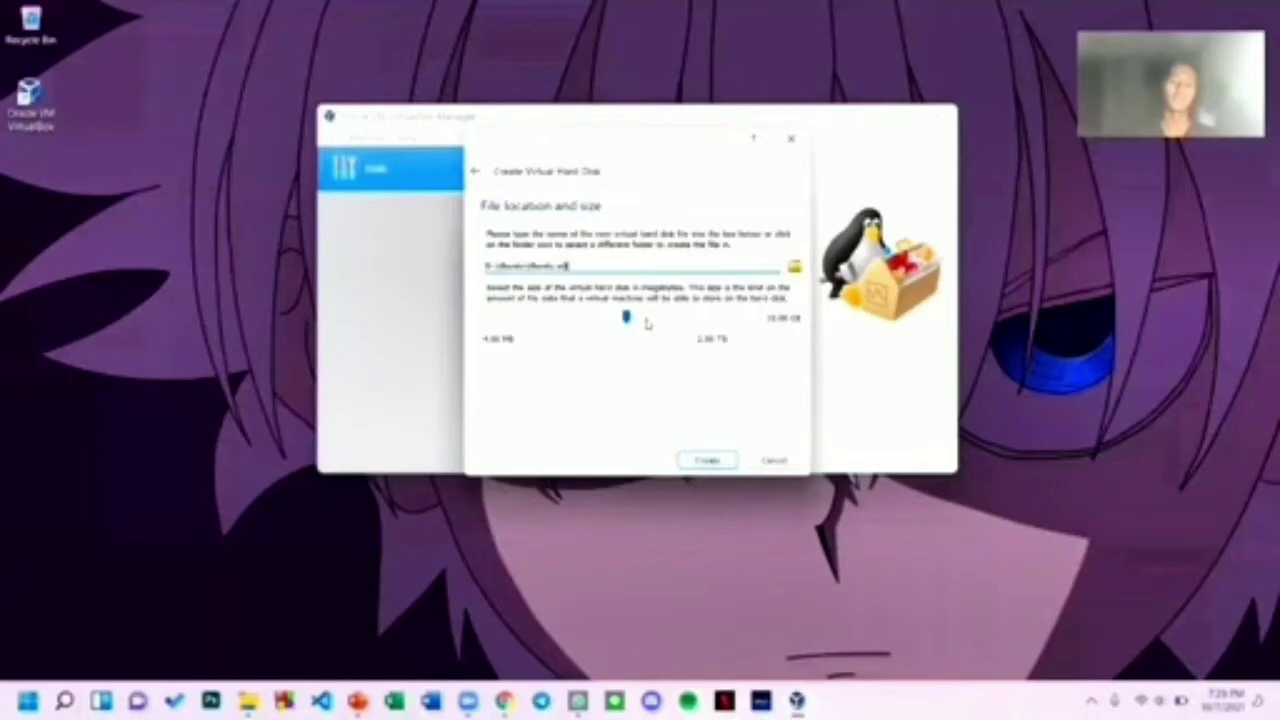
click(697, 459)
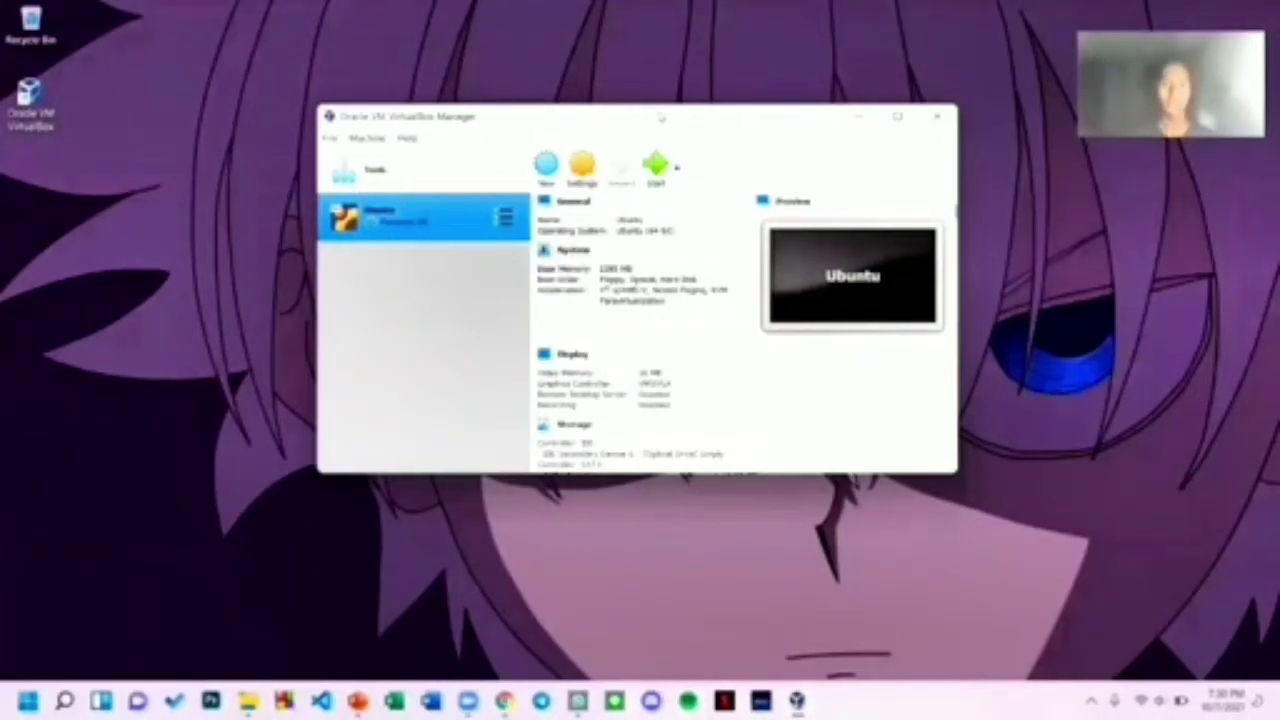
Open the Ubuntu machine's storage settings and start choosing a disk file for the empty optical drive
drag(661, 117, 731, 107)
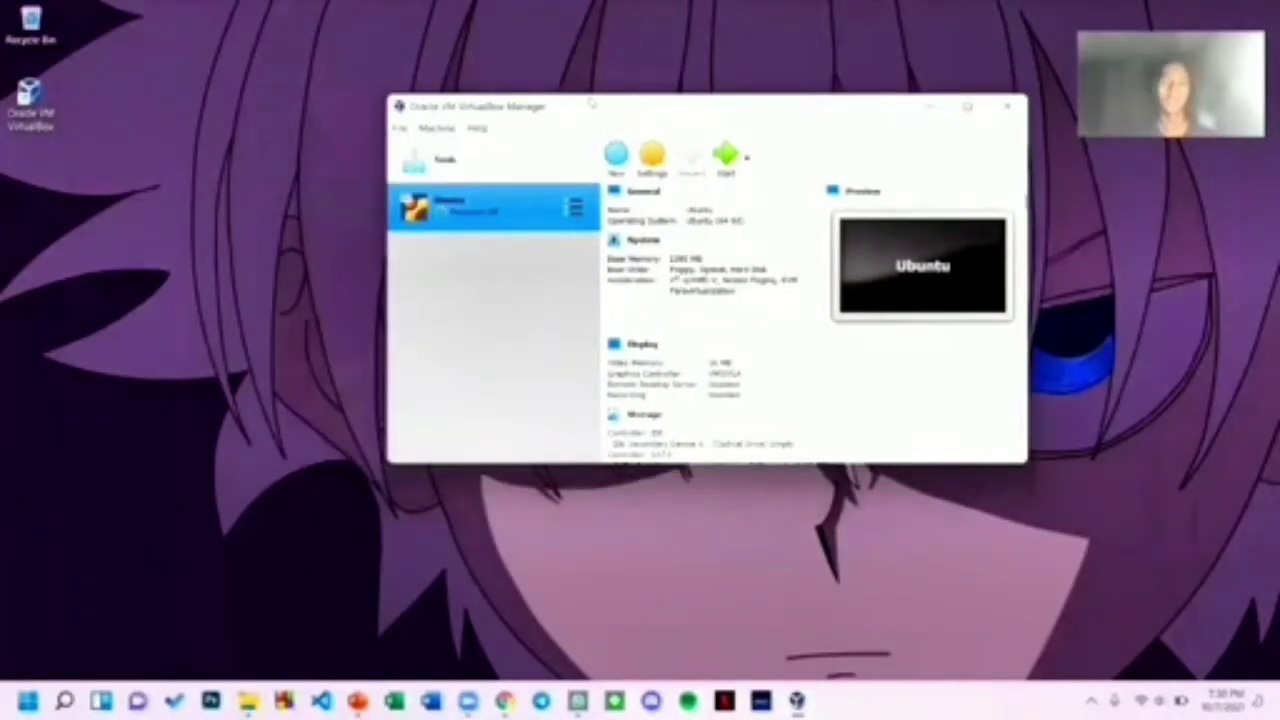
drag(590, 103, 528, 91)
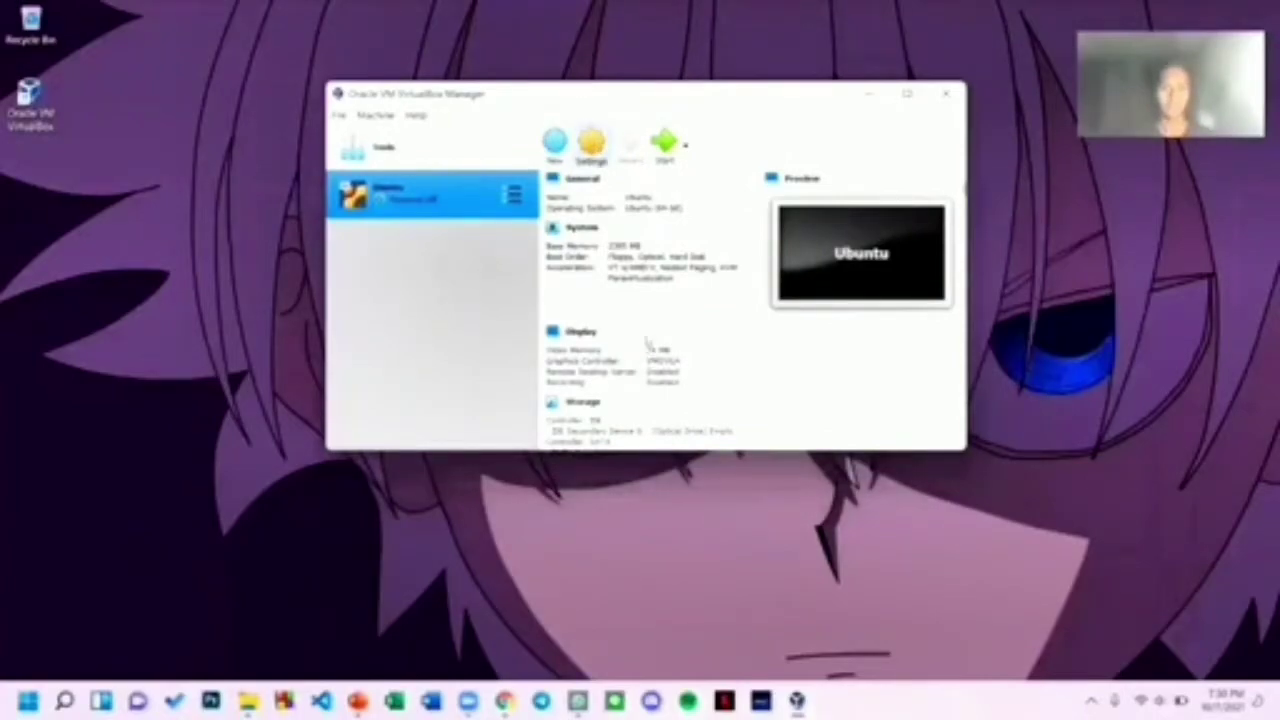
click(591, 145)
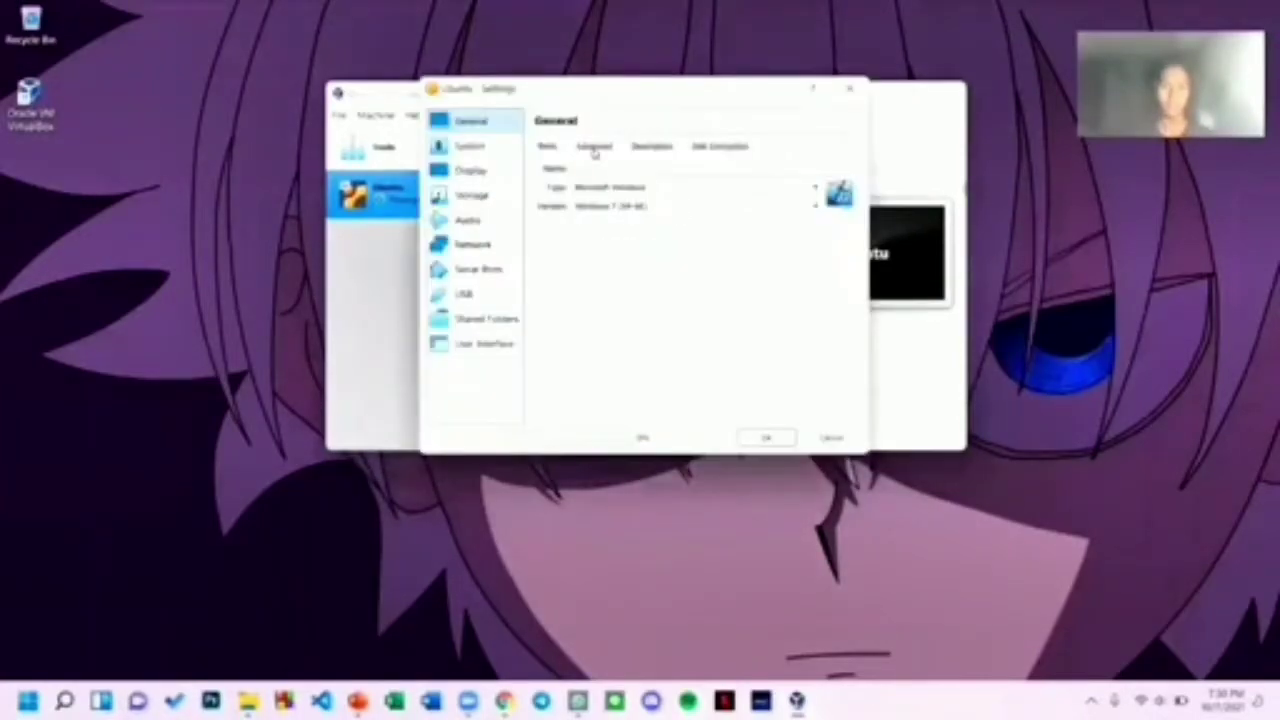
click(594, 143)
click(478, 198)
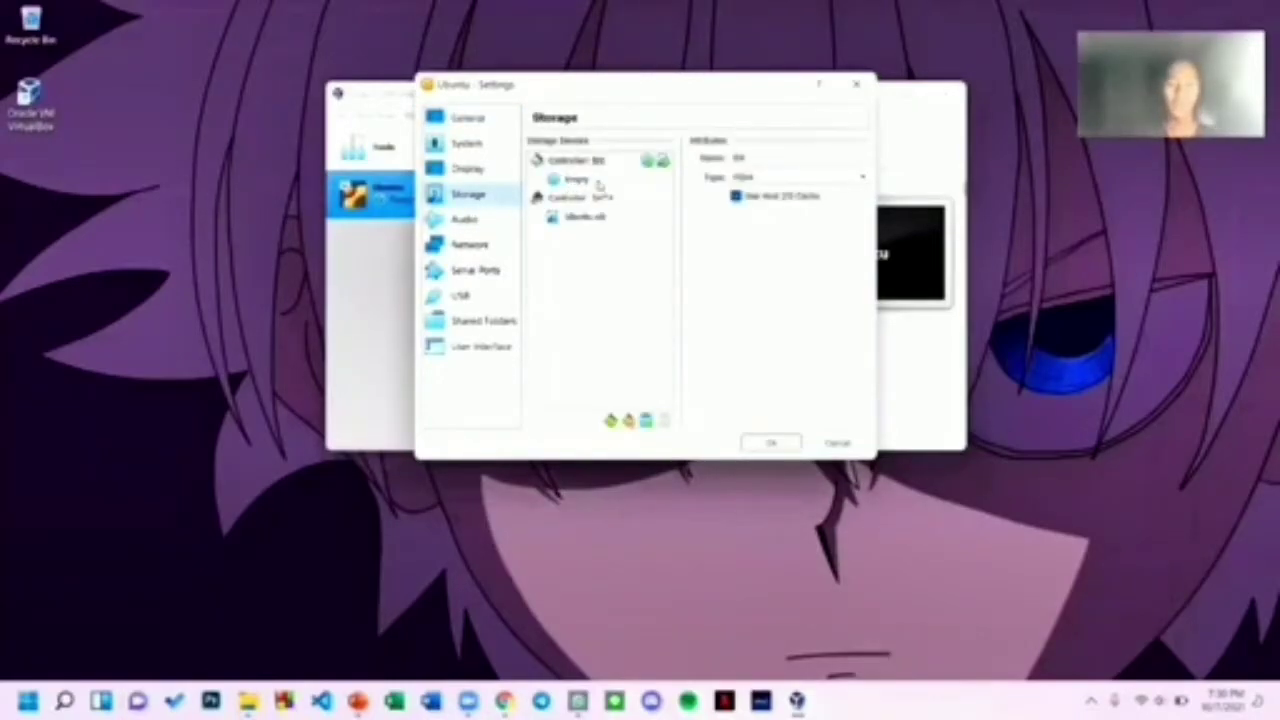
click(593, 181)
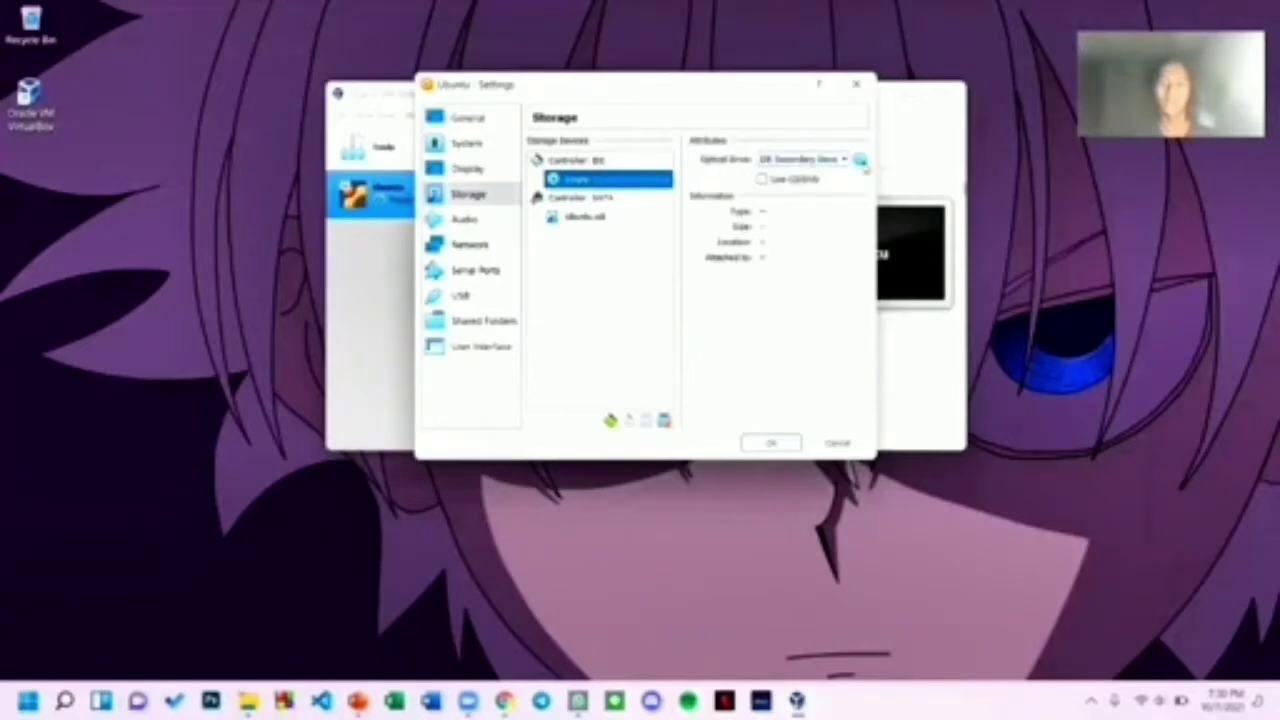
click(862, 163)
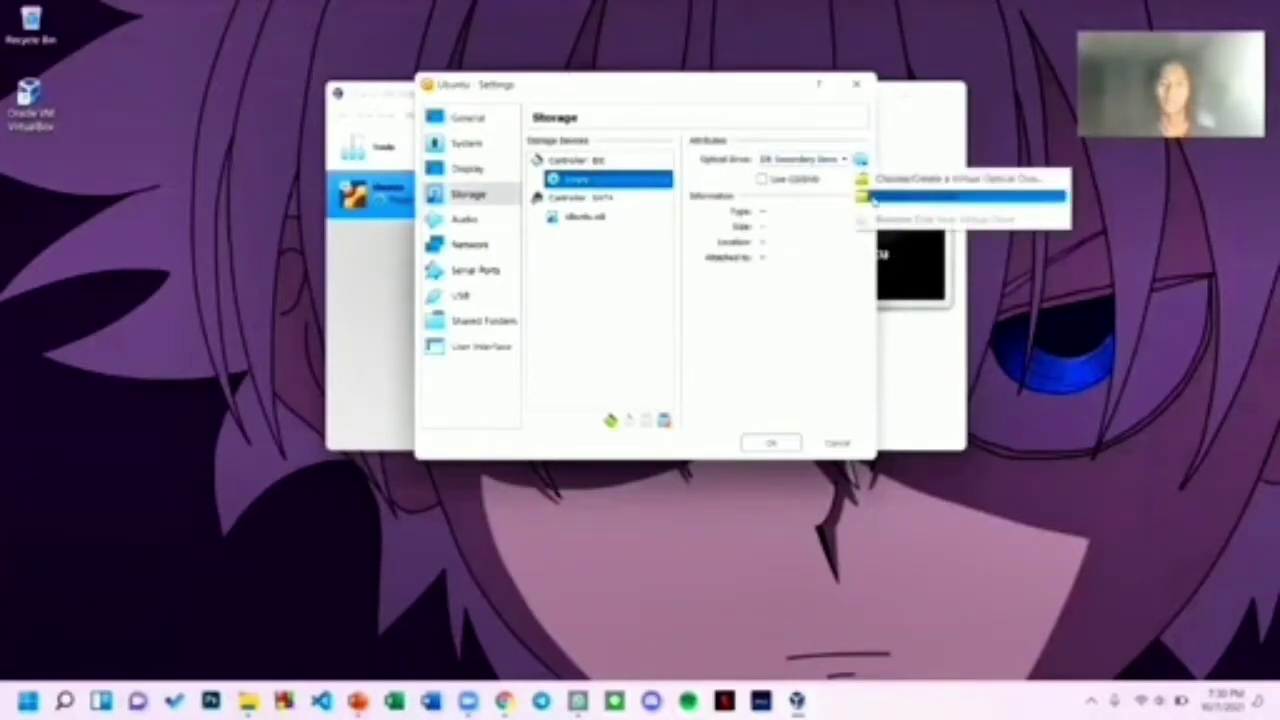
click(922, 200)
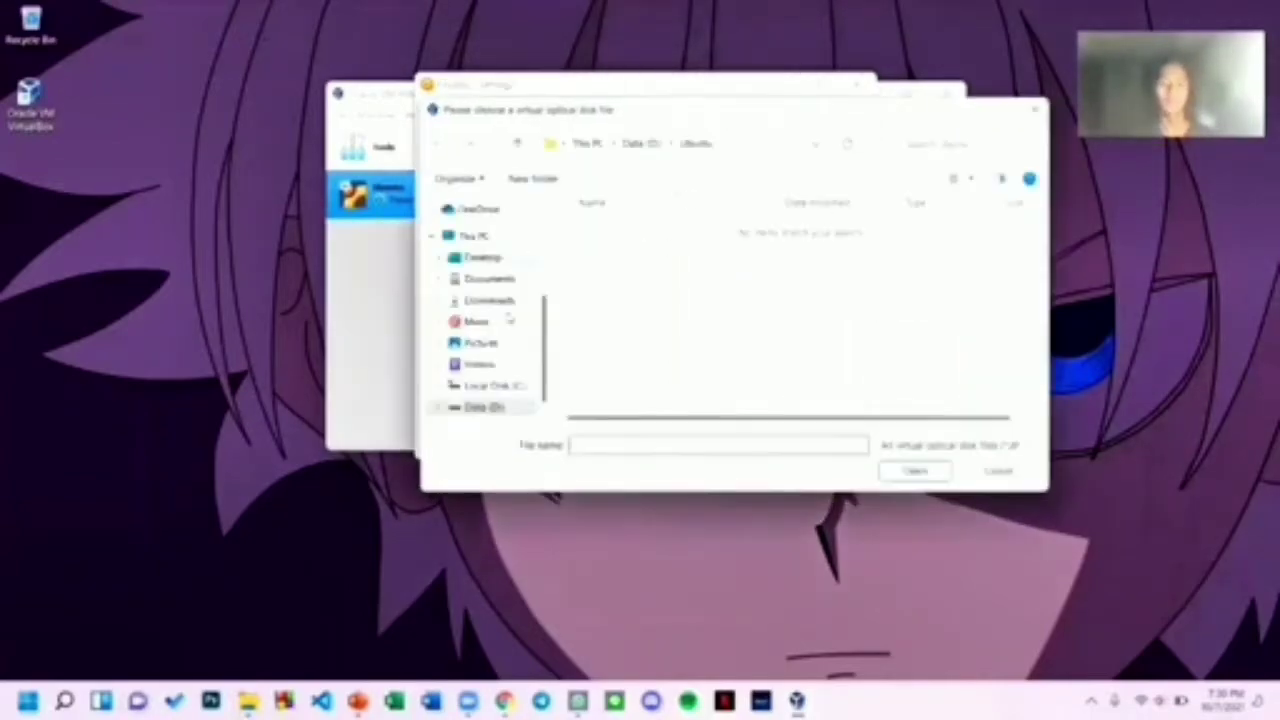
Load the ubuntu-20.04.3-desktop-amd64 disk image from its folder on the Data (D:) drive and save the machine settings
scroll(516, 330, down, 1)
click(632, 146)
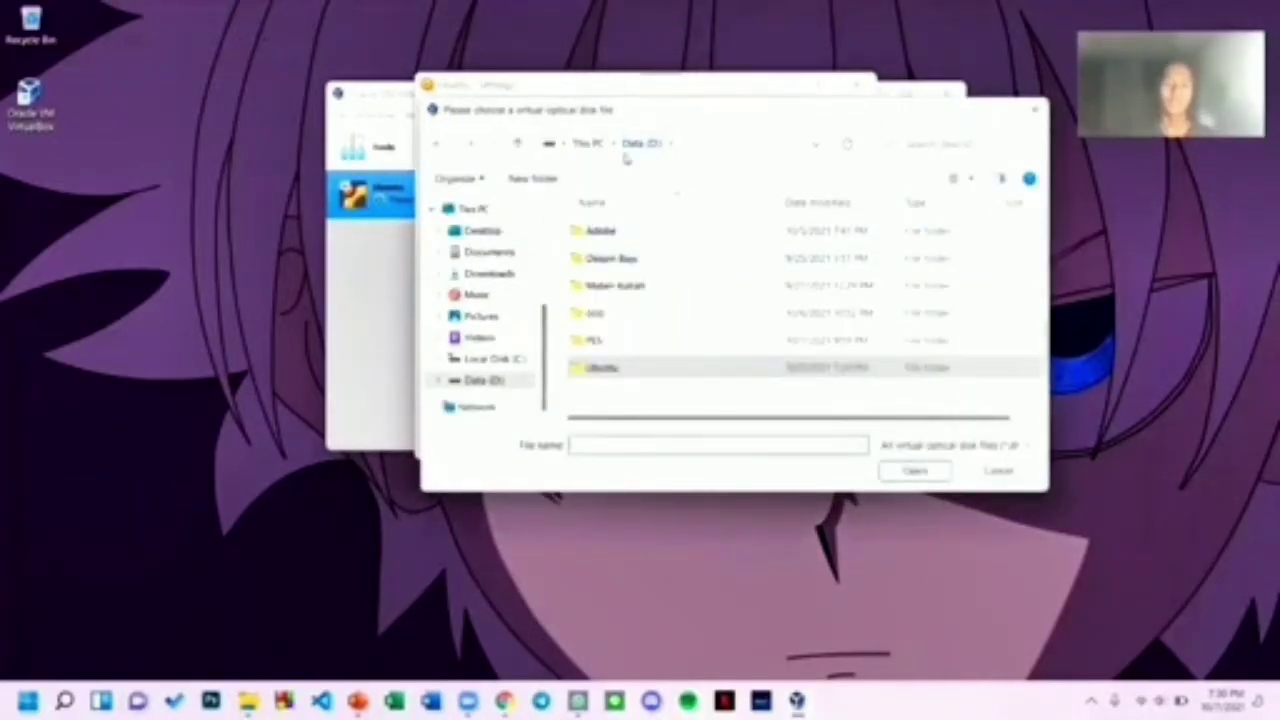
click(620, 314)
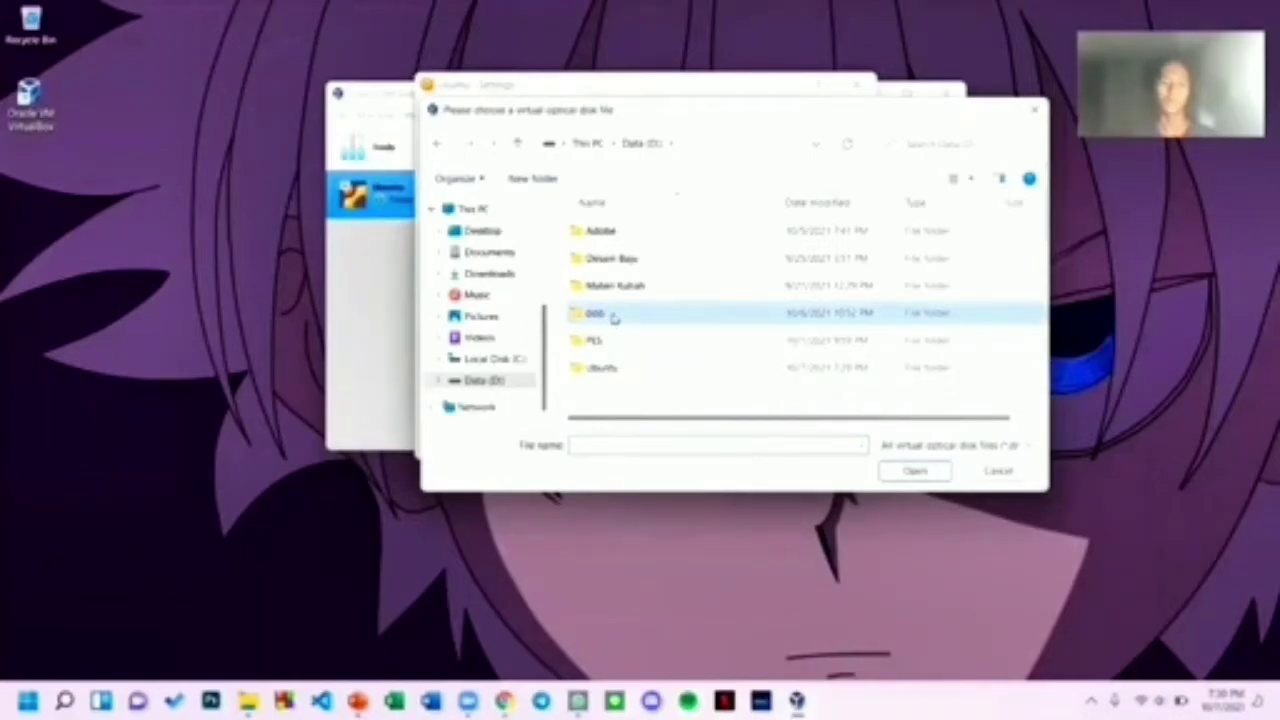
click(615, 316)
double_click(663, 314)
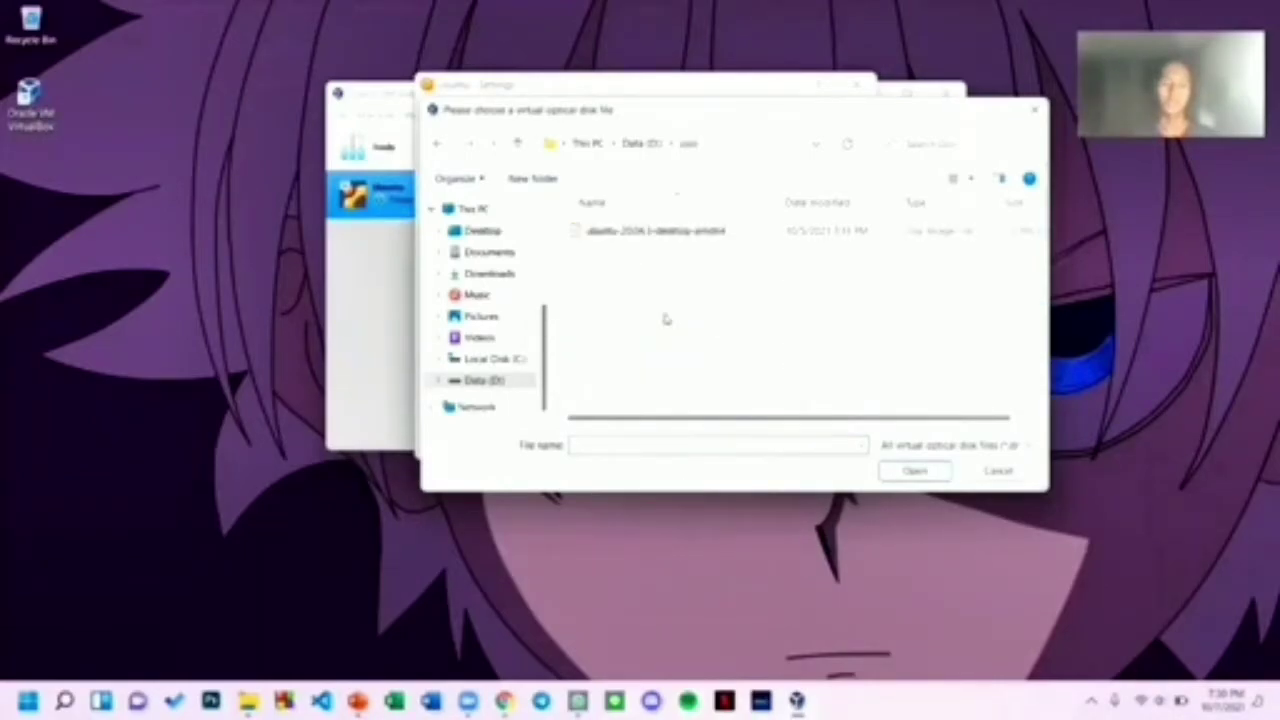
click(663, 232)
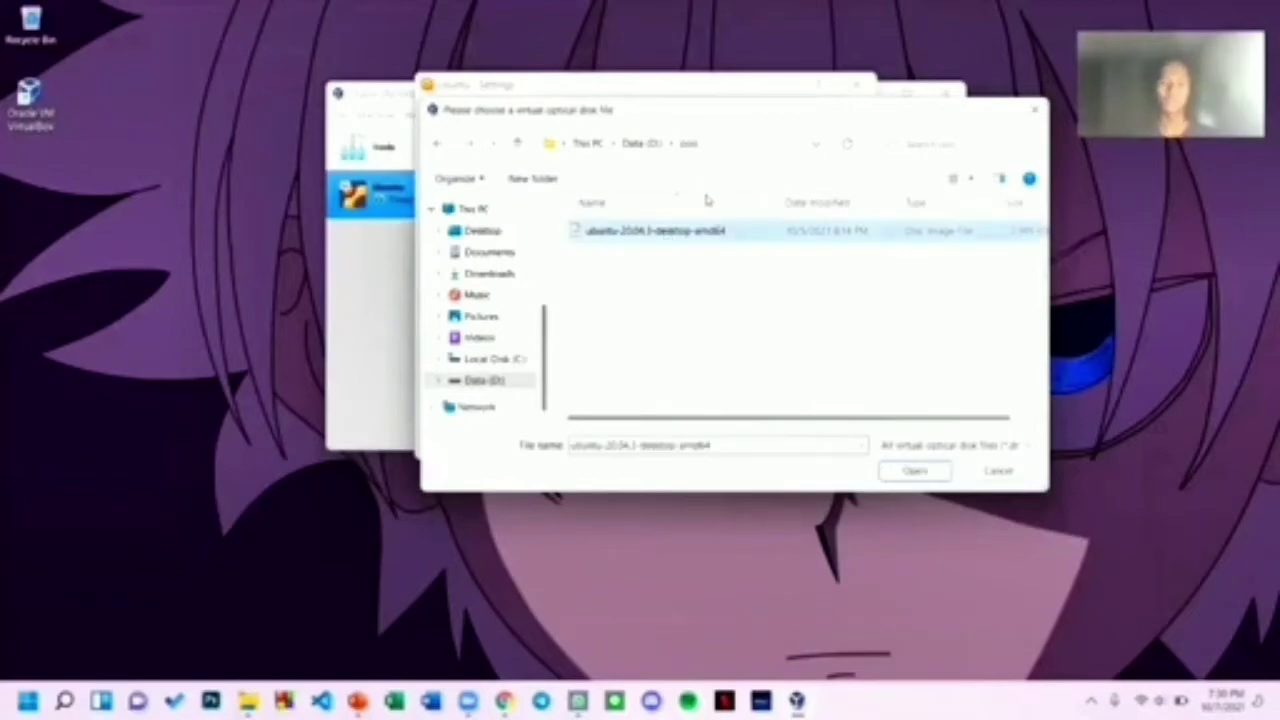
click(928, 474)
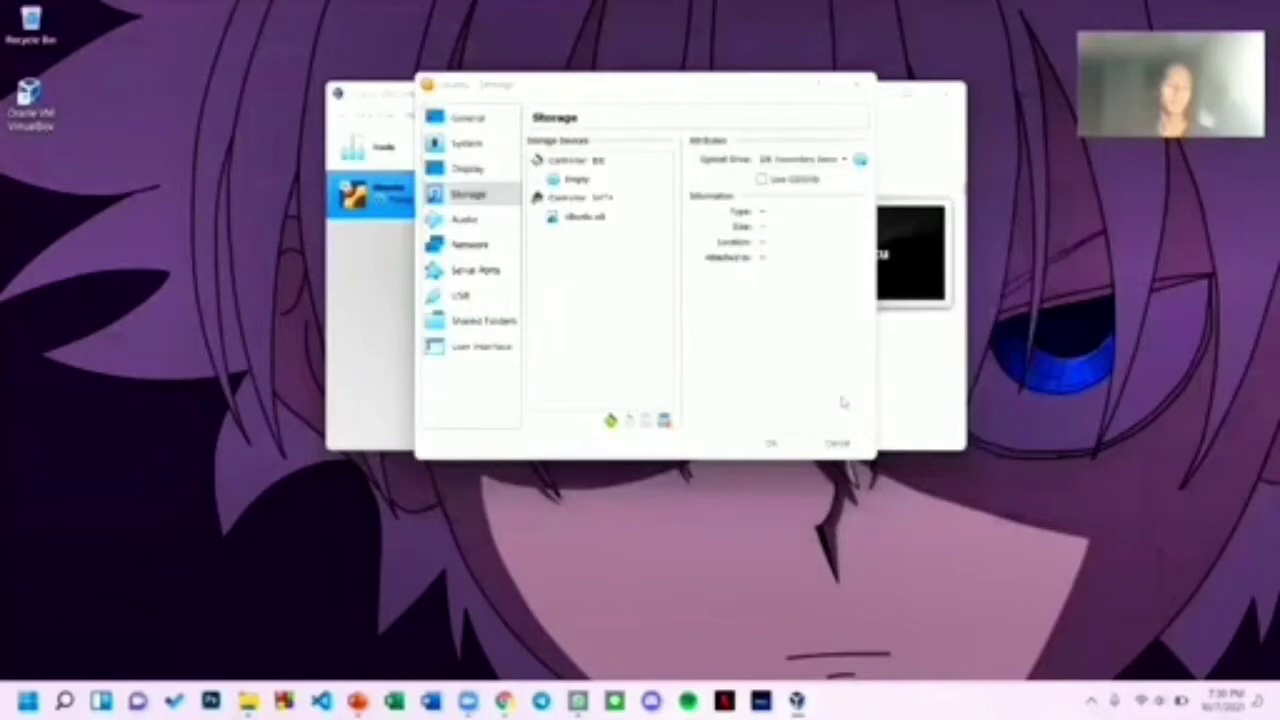
click(776, 443)
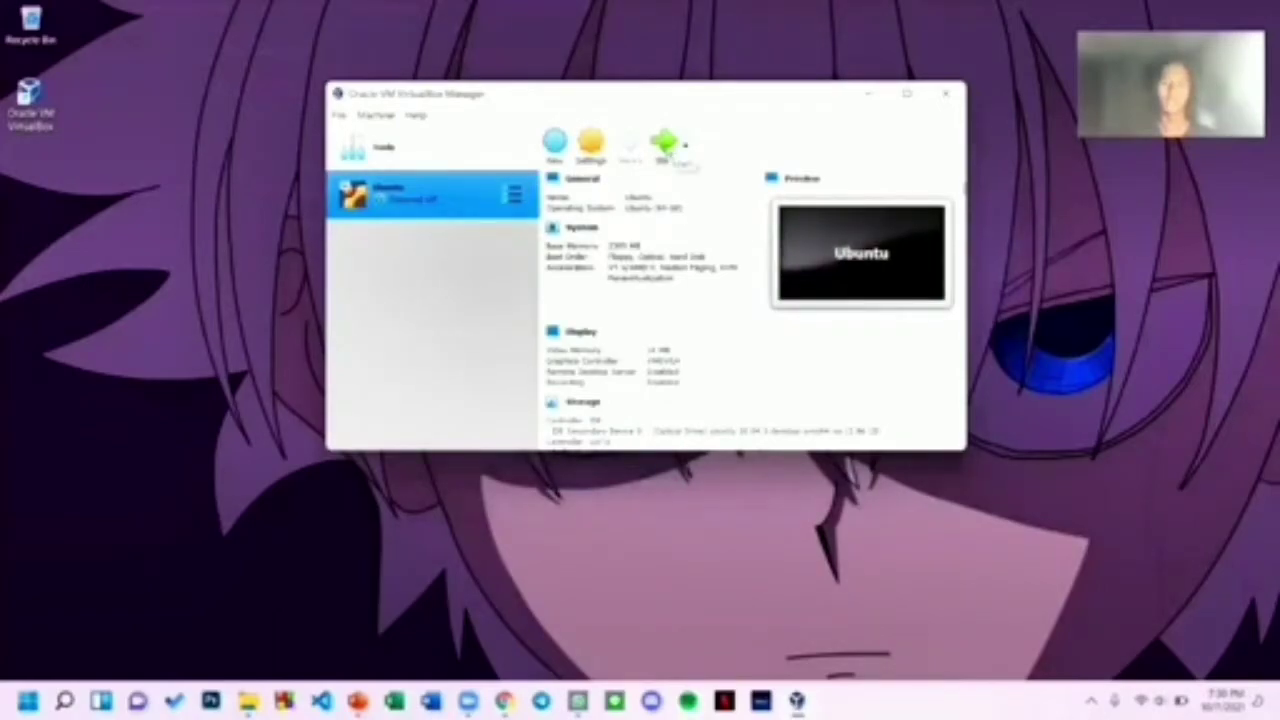
Start the Ubuntu virtual machine and continue its installer with the English (US) keyboard layout
click(666, 145)
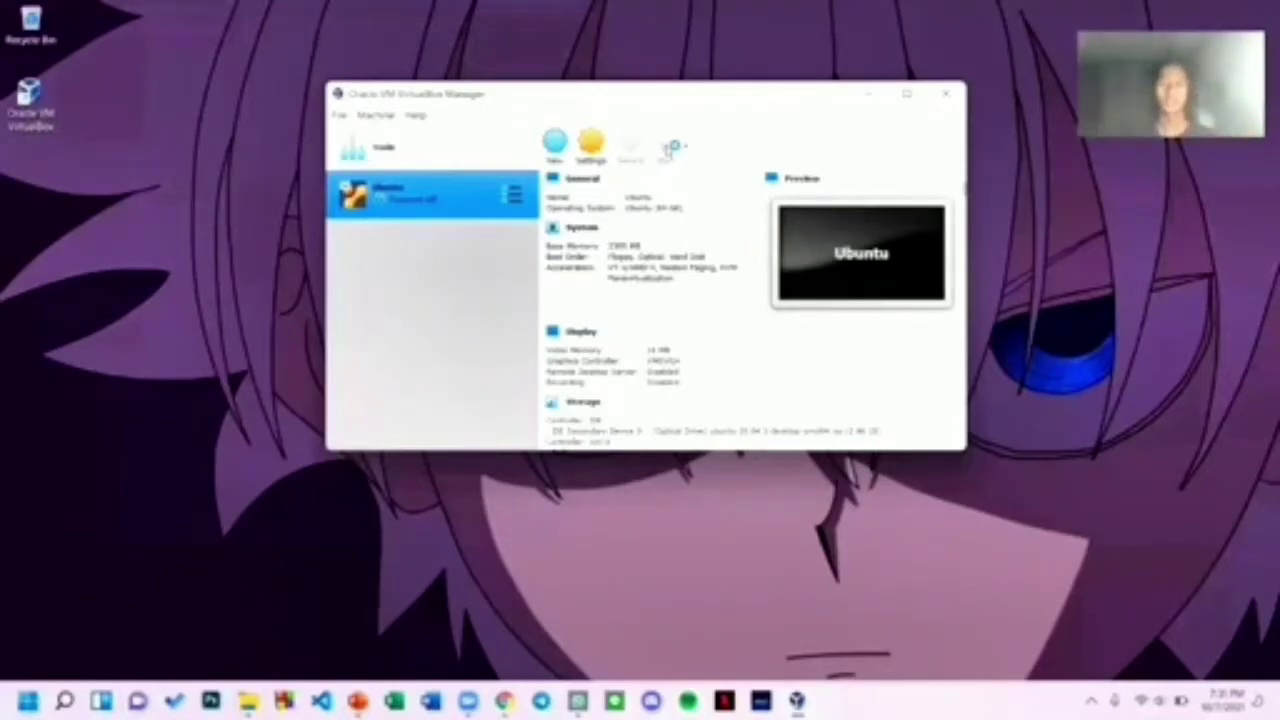
click(672, 147)
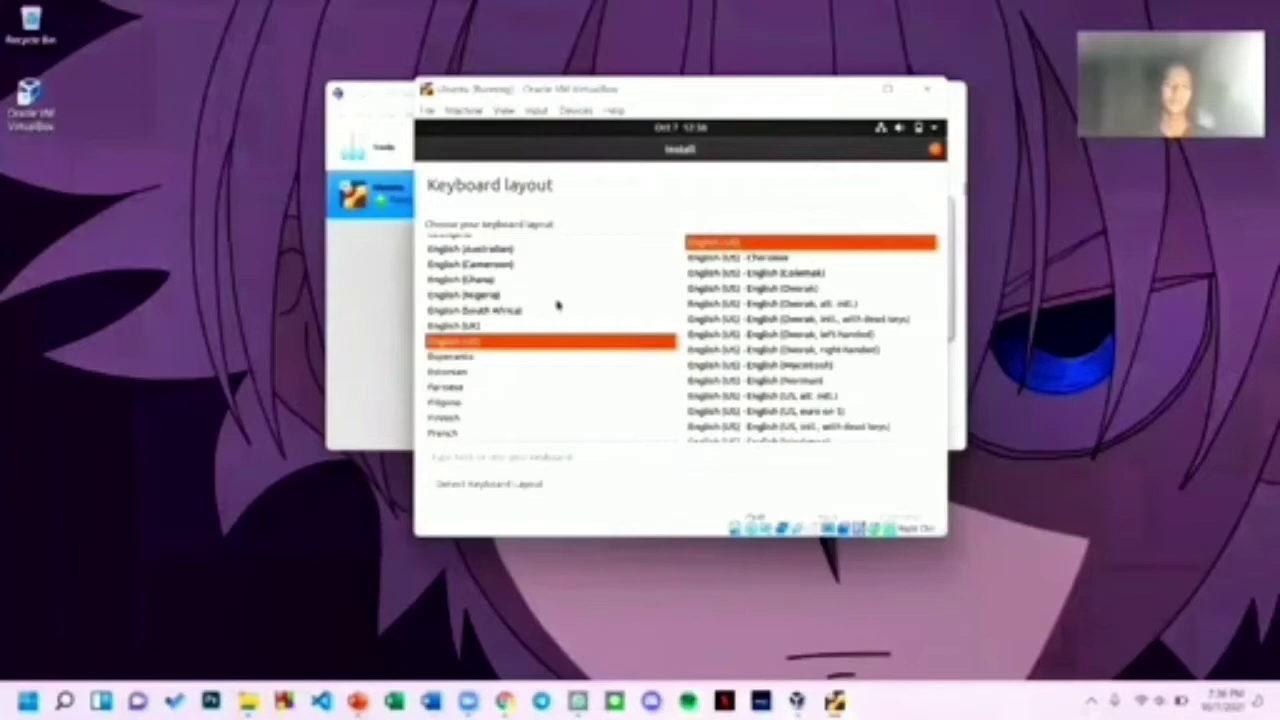
key(Return)
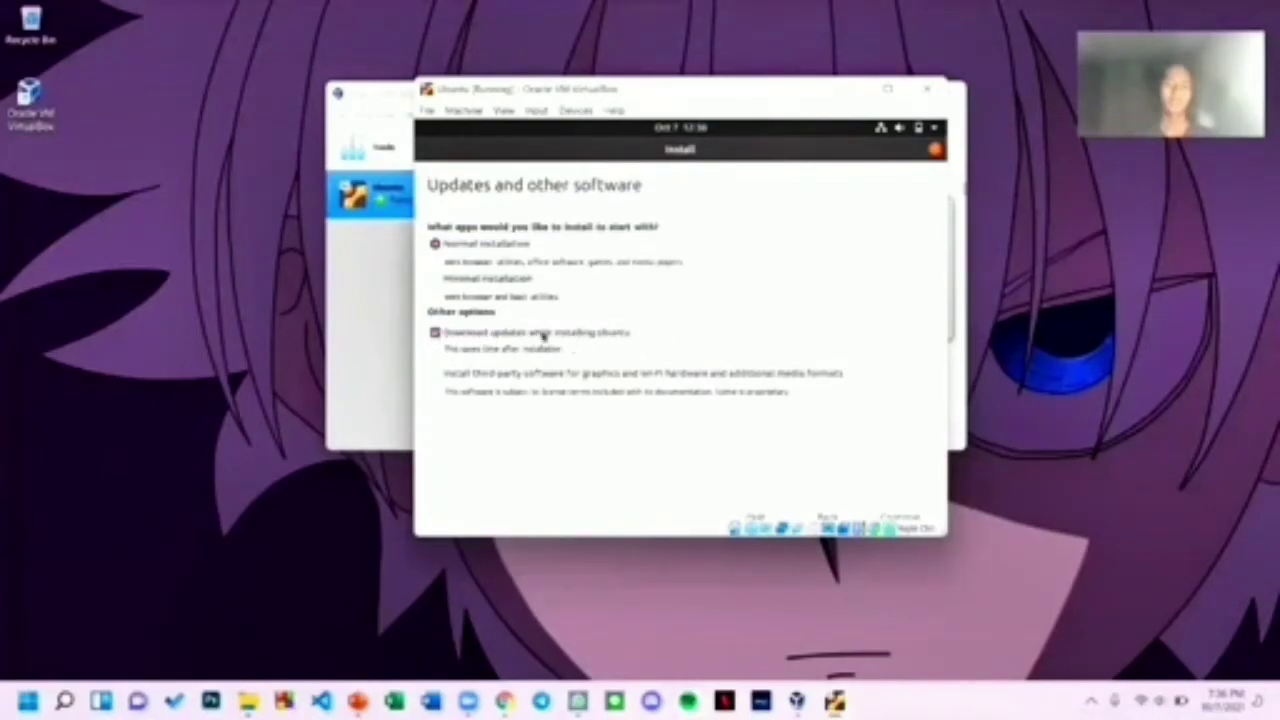
Choose normal installation without downloading updates, and install Ubuntu with the erase disk option, confirming the disk changes
click(436, 333)
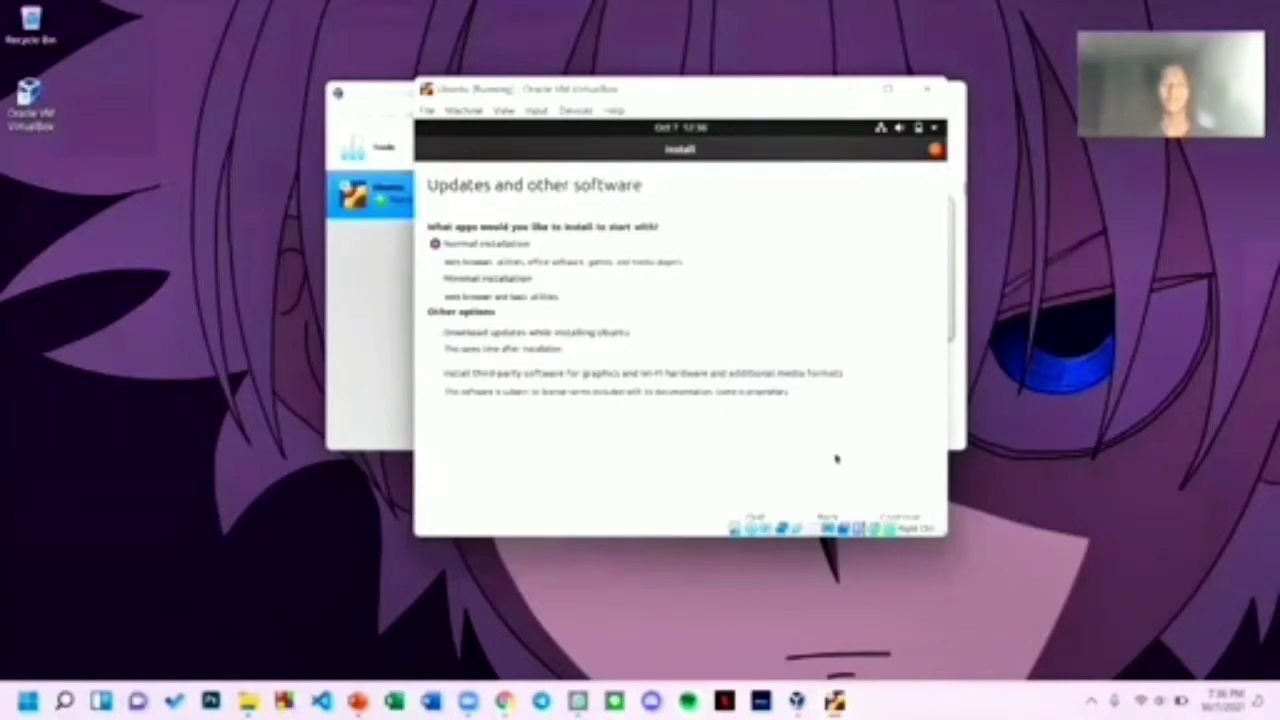
click(905, 518)
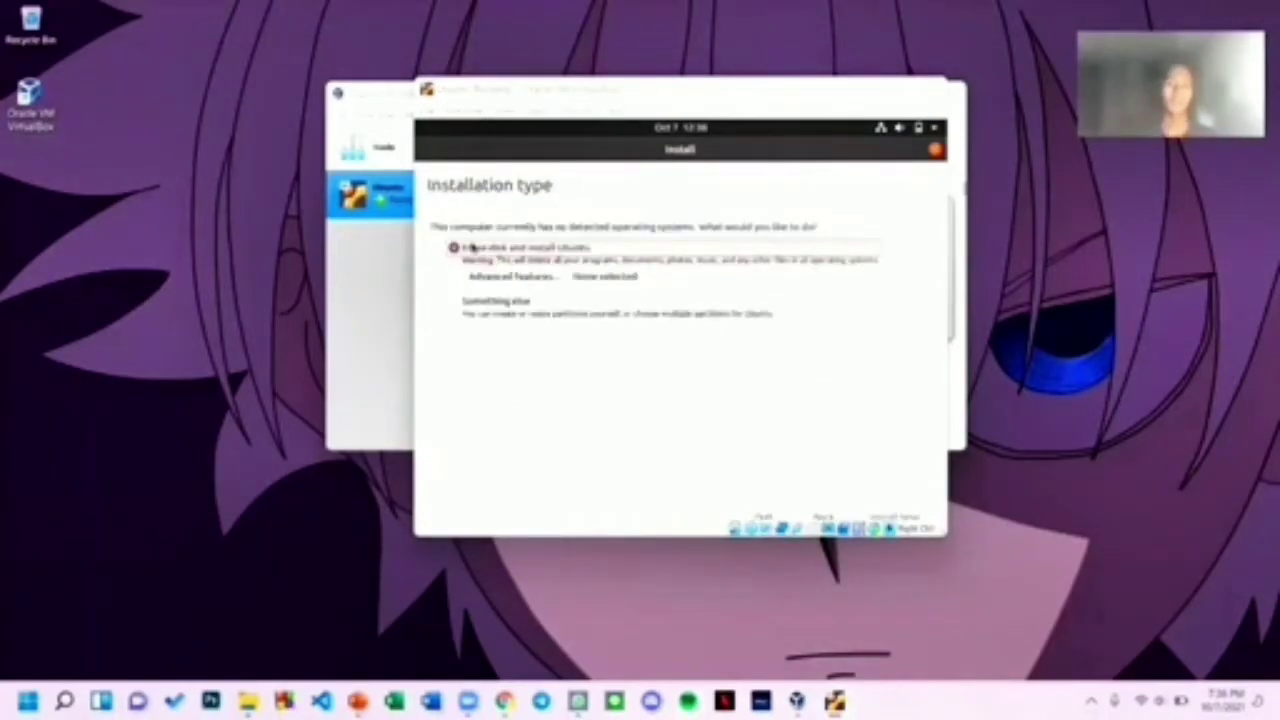
click(912, 516)
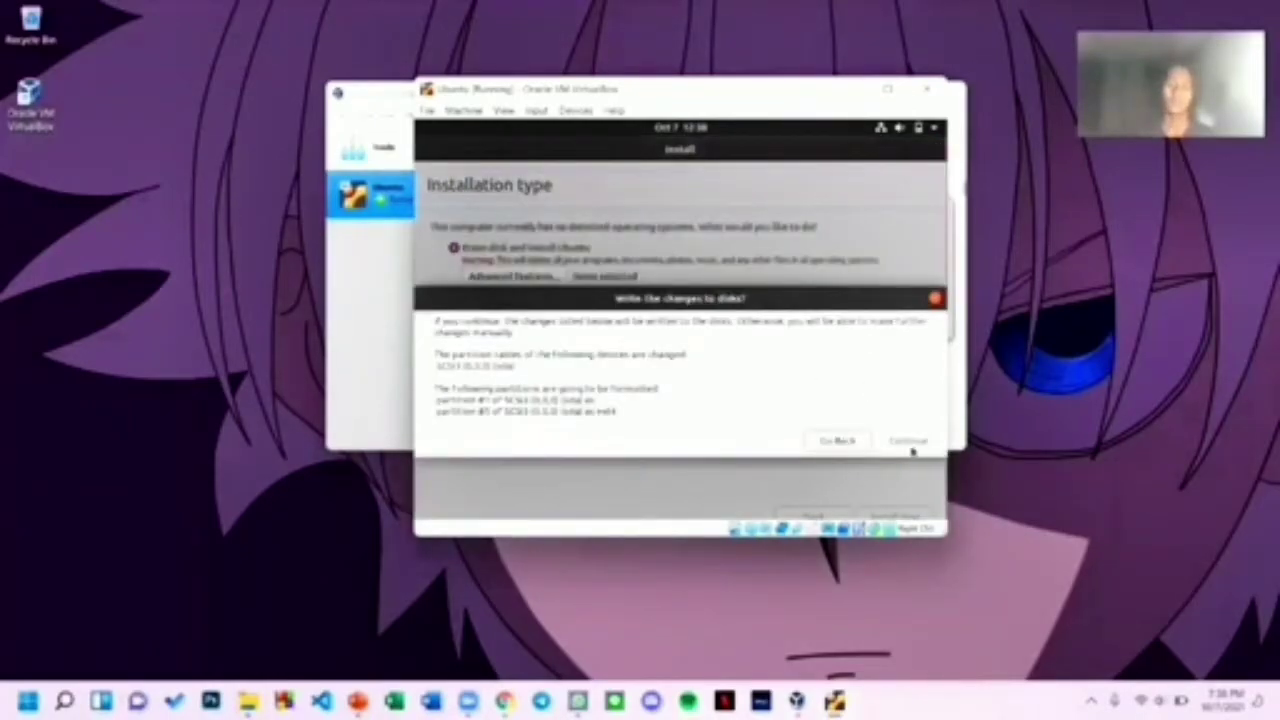
click(906, 441)
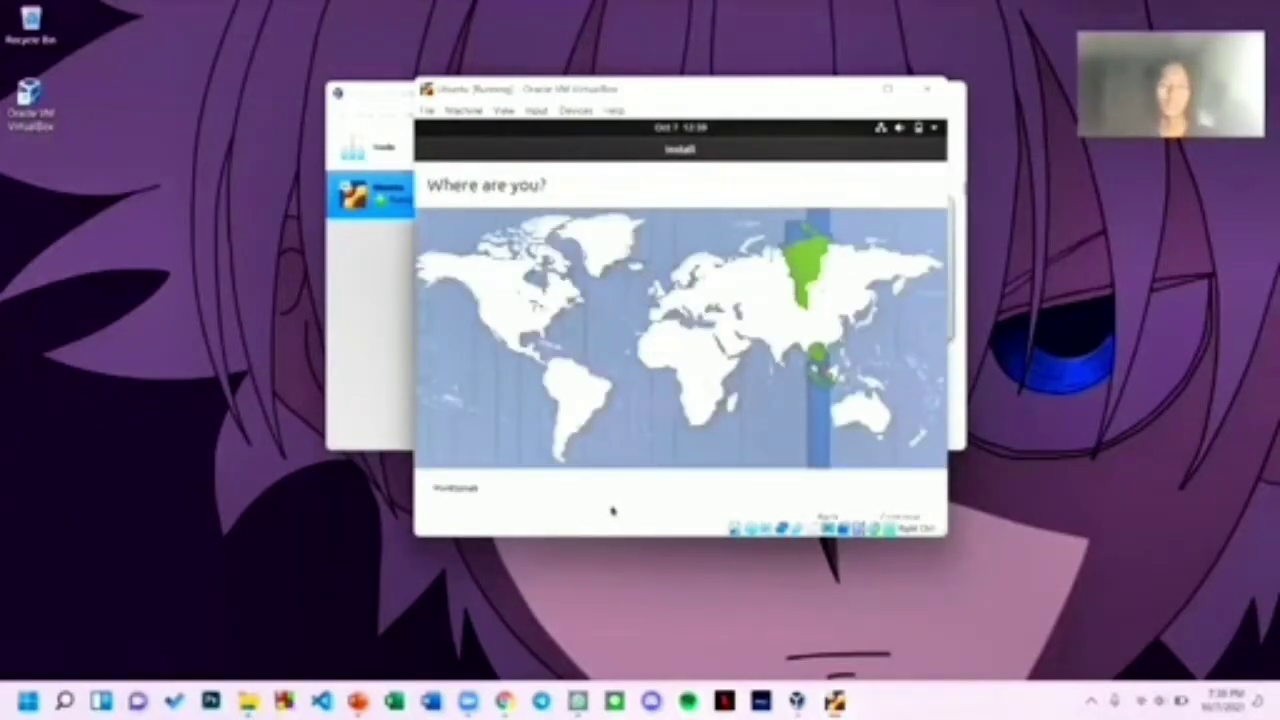
Try to look up the installer location as Kota Semarang
key(BackSpace)
key(BackSpace)
key(BackSpace)
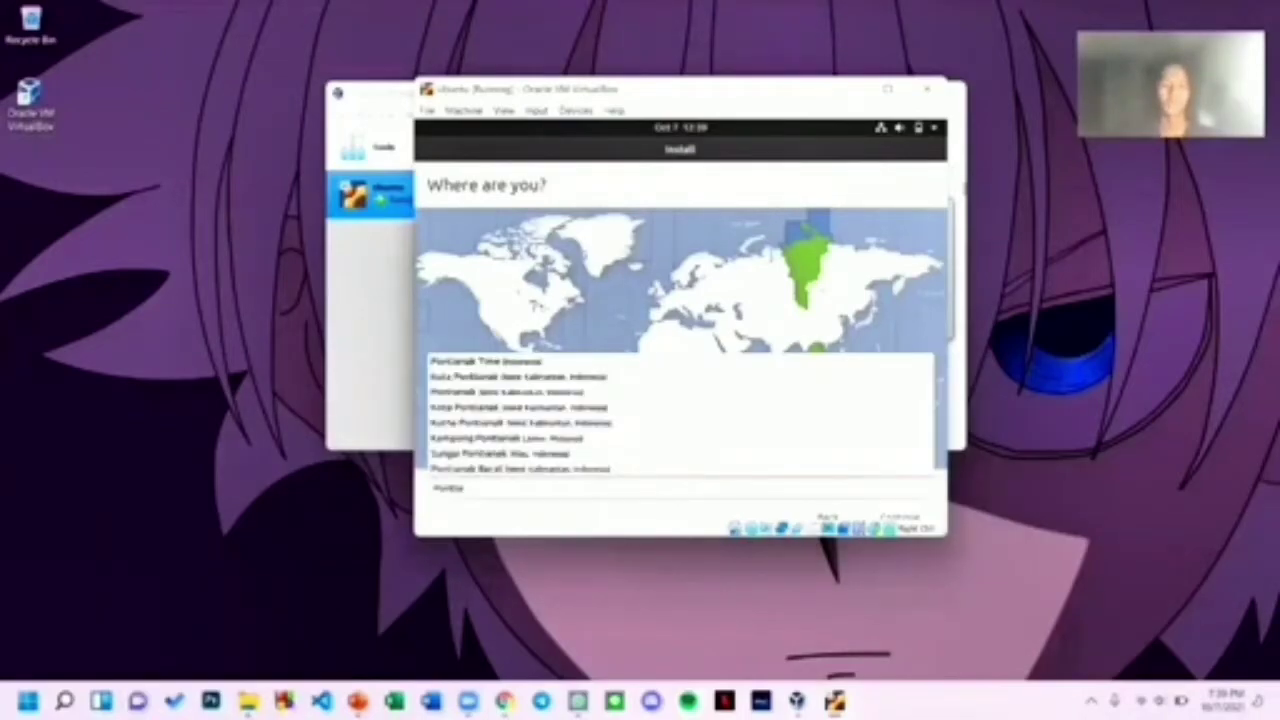
key(BackSpace)
key(BackSpace)
key(BackSpace)
key(BackSpace)
key(BackSpace)
key(BackSpace)
text(Kota samarind)
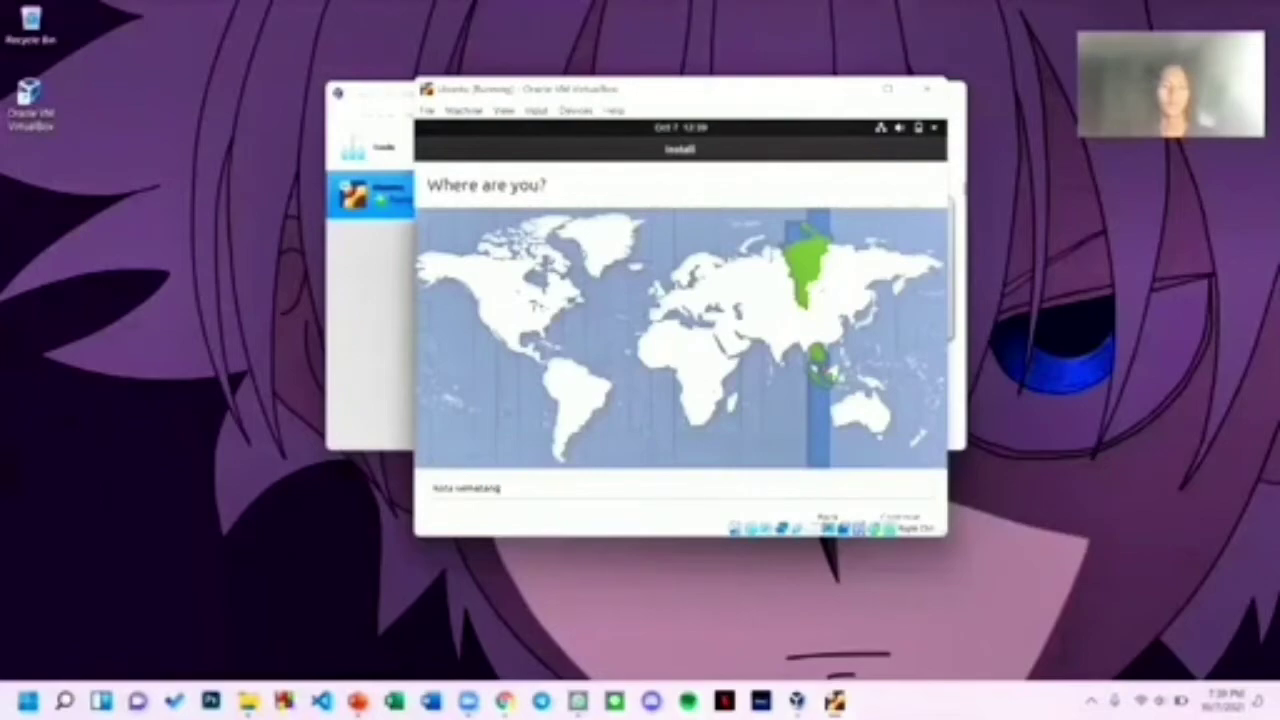
Set the installer location to the first suggestion for semarang and continue
key(ctrl+a)
key(BackSpace)
text(Kota)
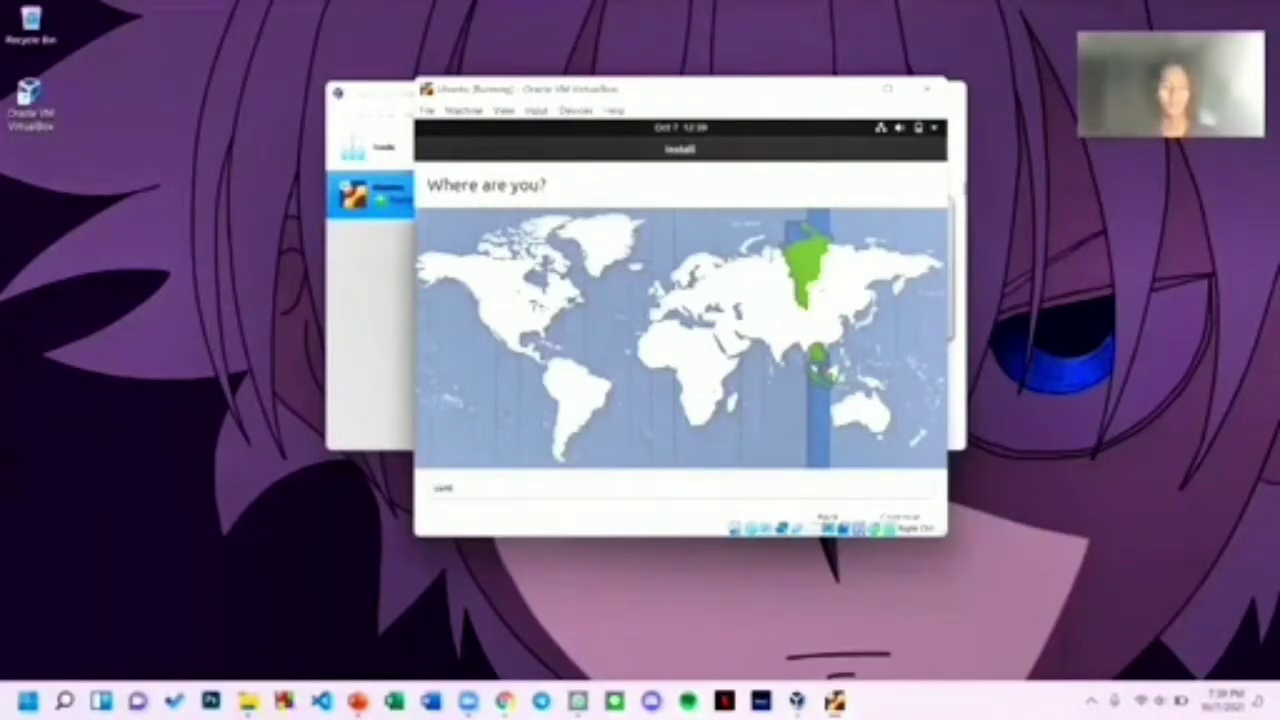
text( s)
text(ang)
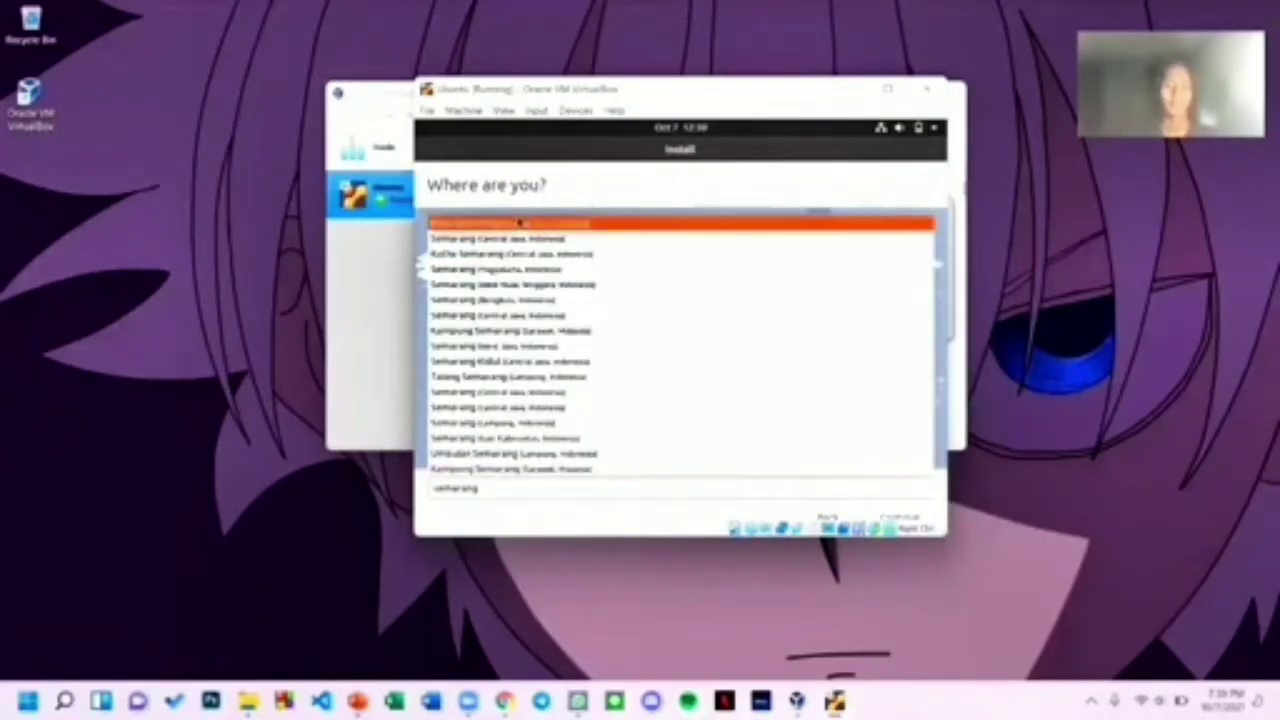
click(520, 222)
click(913, 515)
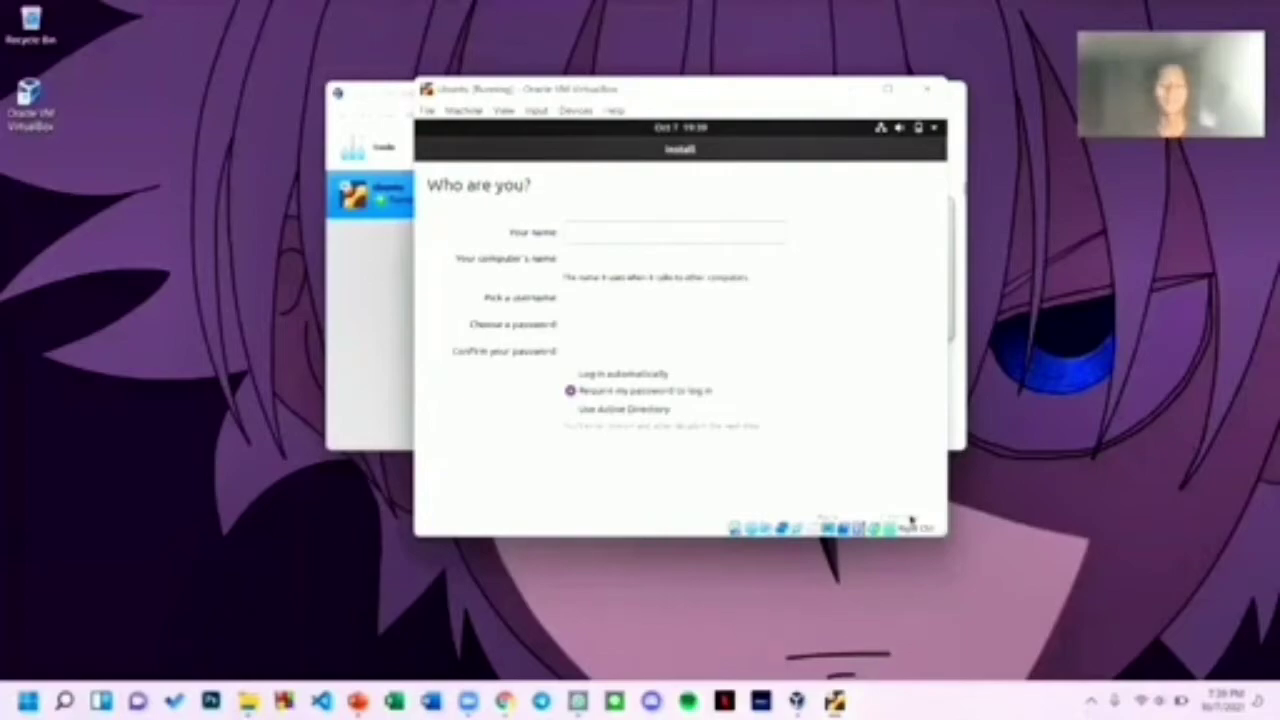
Enter the user's first name as the account name, letting it fill the computer name and username
text(je)
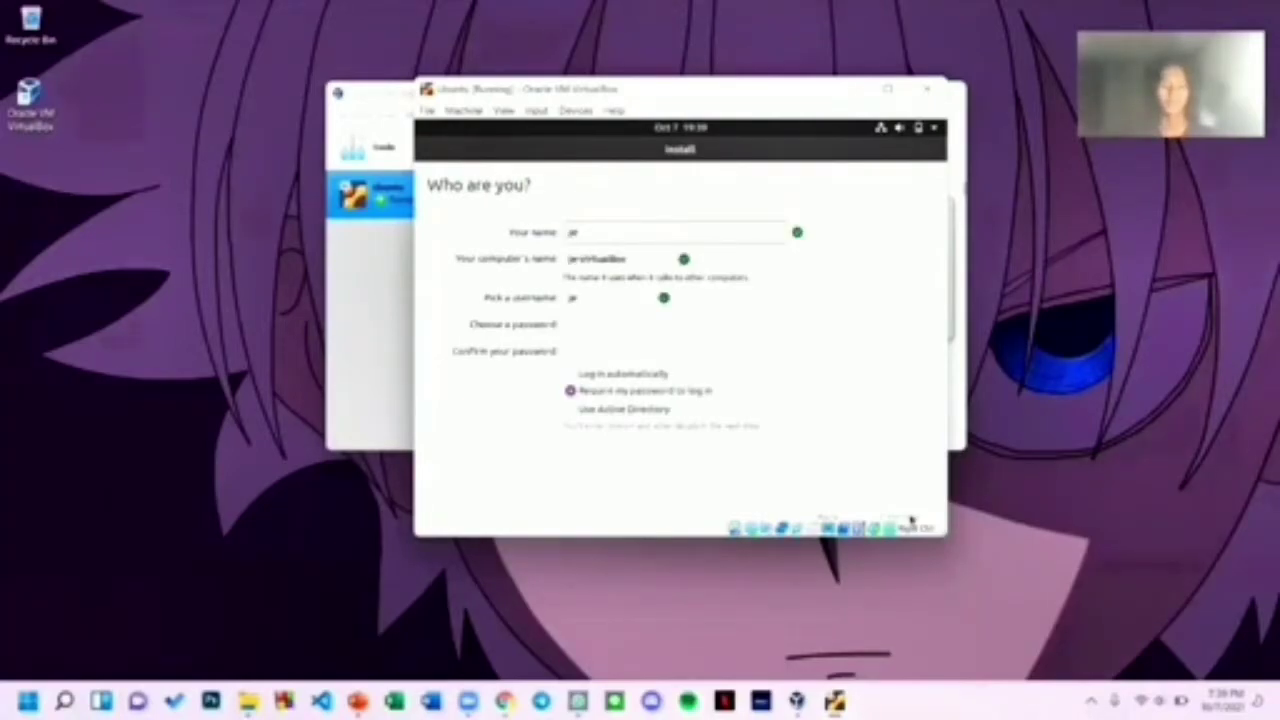
text(mae)
key(BackSpace)
key(BackSpace)
key(BackSpace)
key(BackSpace)
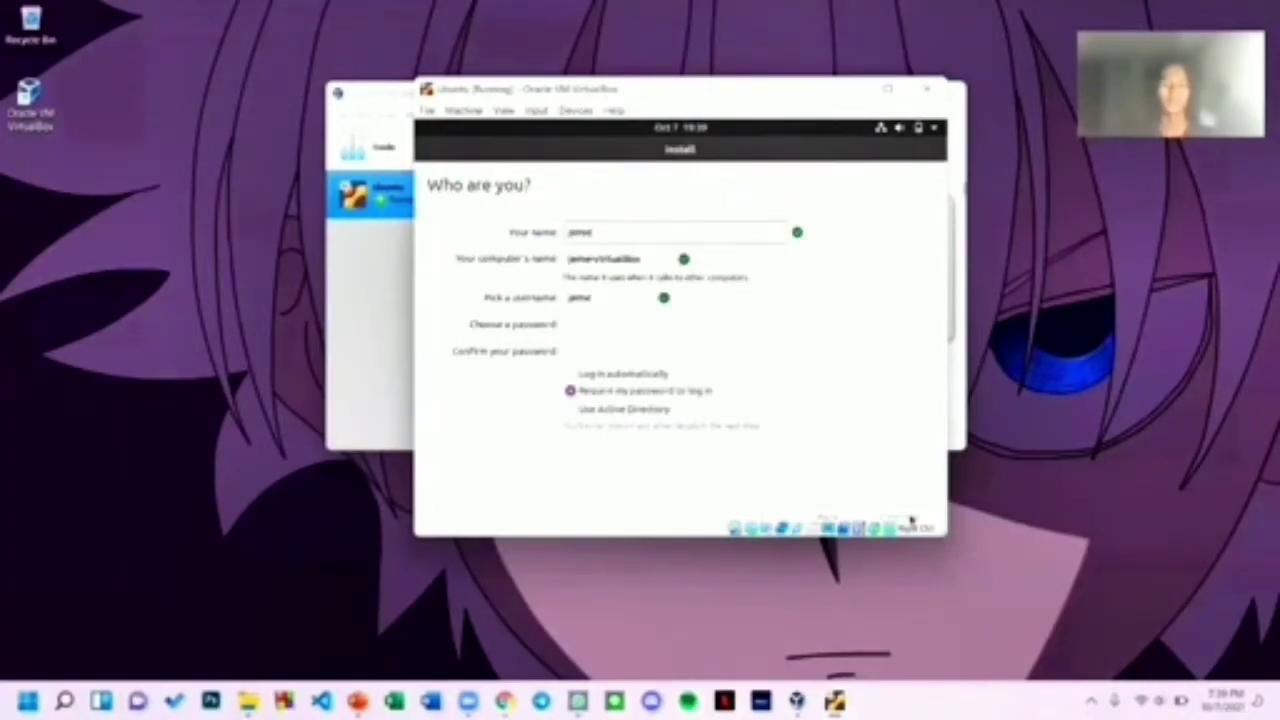
text(eremy)
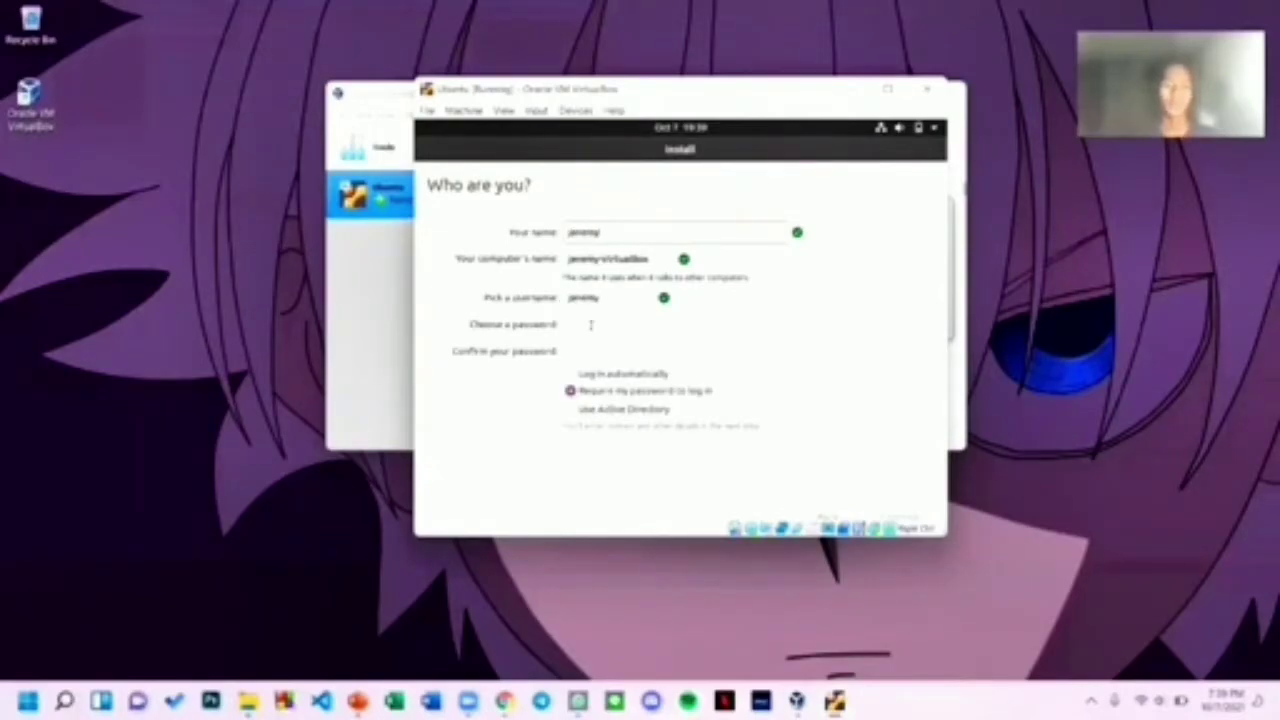
Enter and confirm the account password, keep it required at login, and continue the installation
click(590, 324)
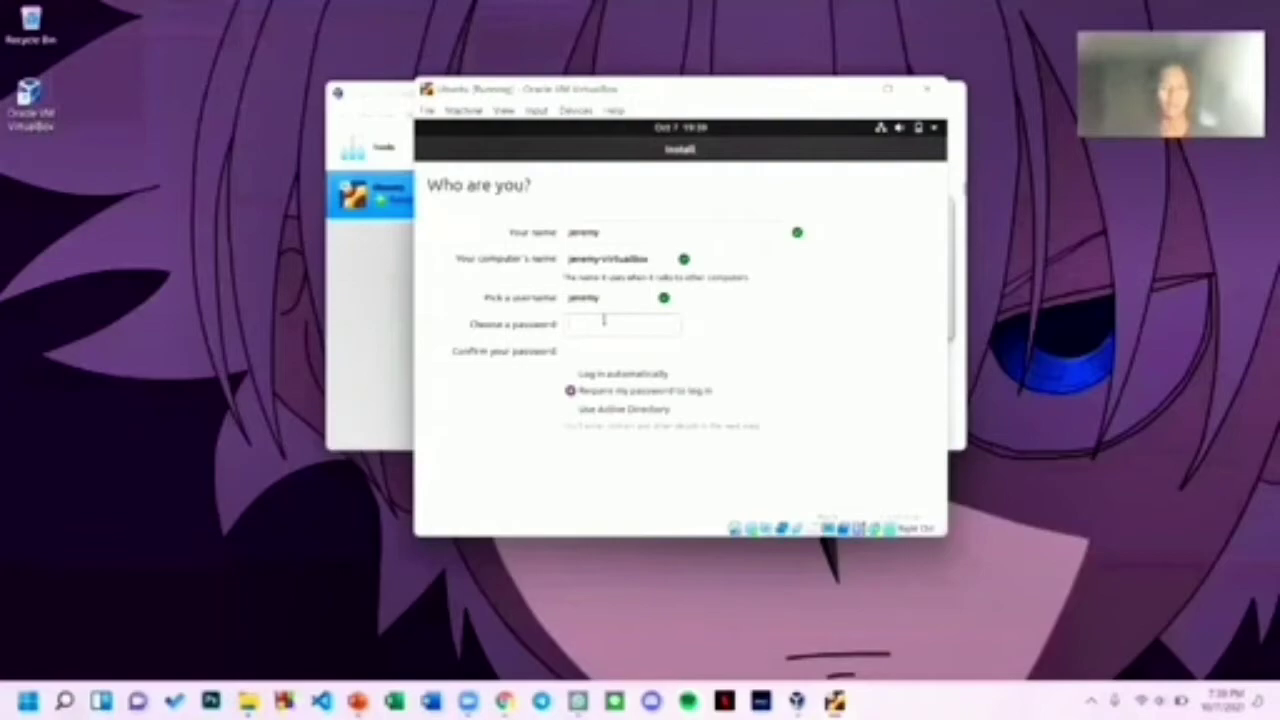
text(a)
click(612, 348)
text(a)
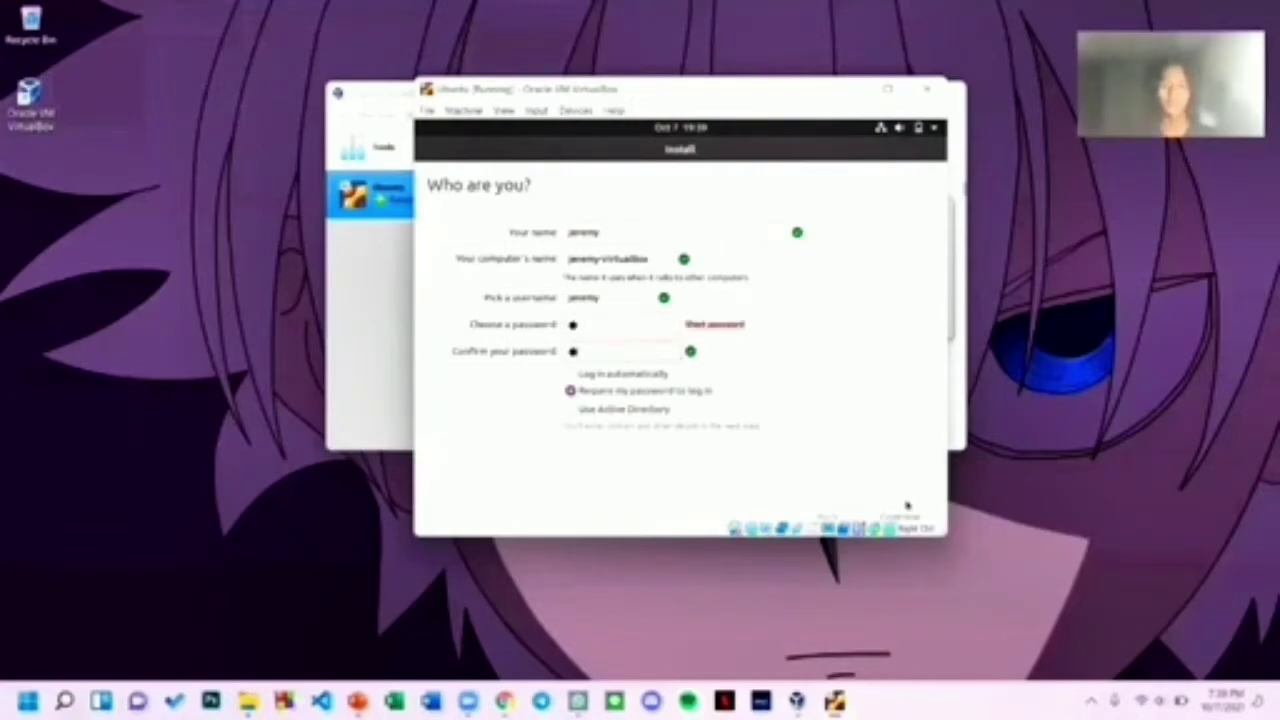
click(905, 515)
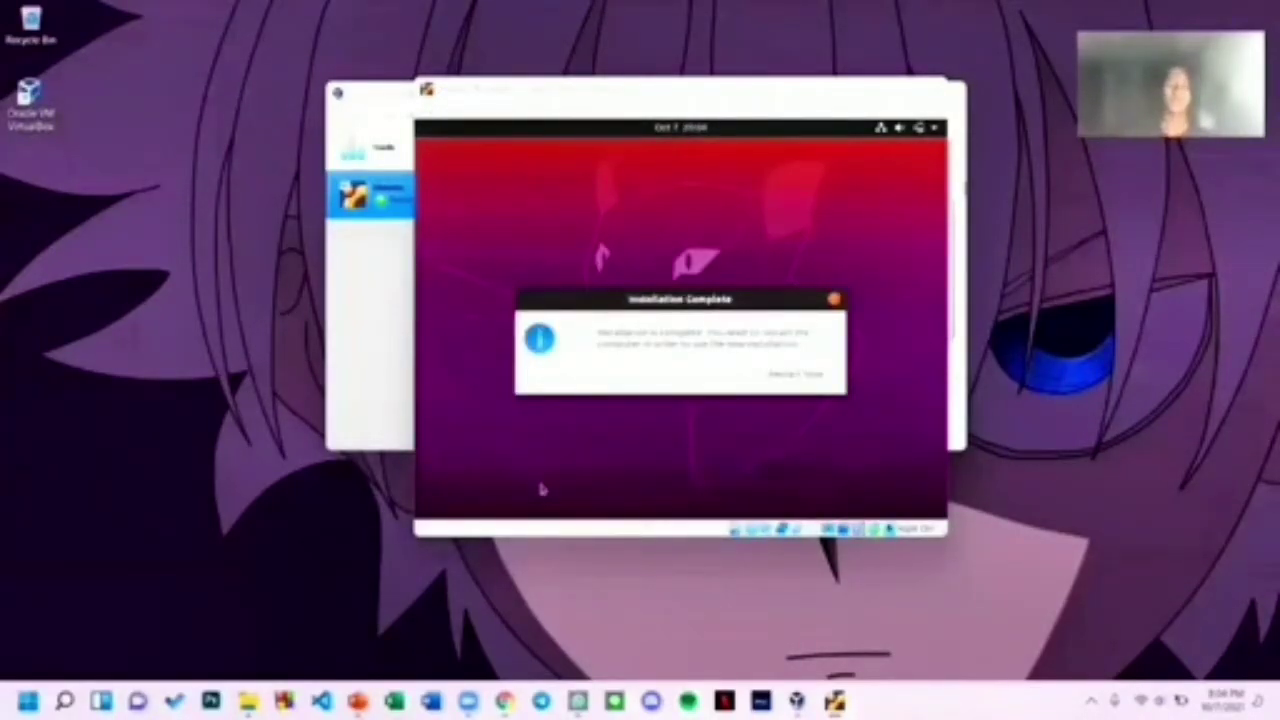
Restart the virtual machine after the Ubuntu installation, continue past the installation-medium removal screen, and dismiss the mouse integration notice
click(796, 376)
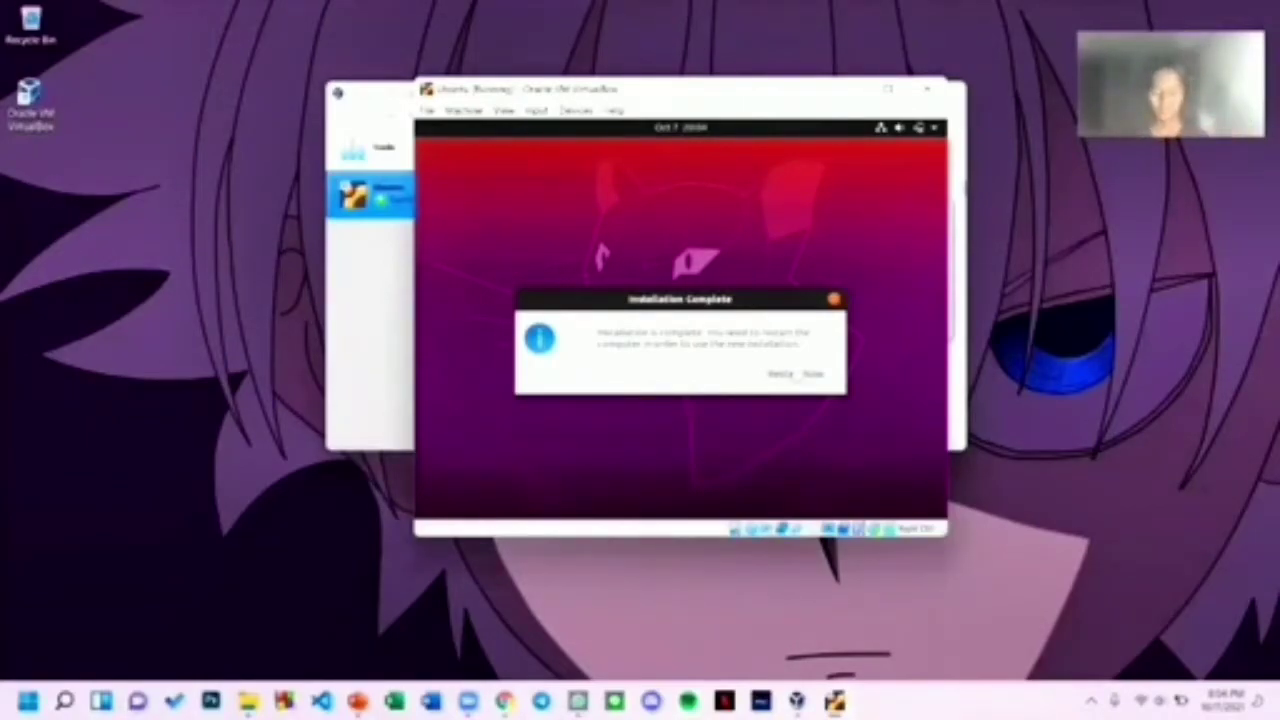
key(Return)
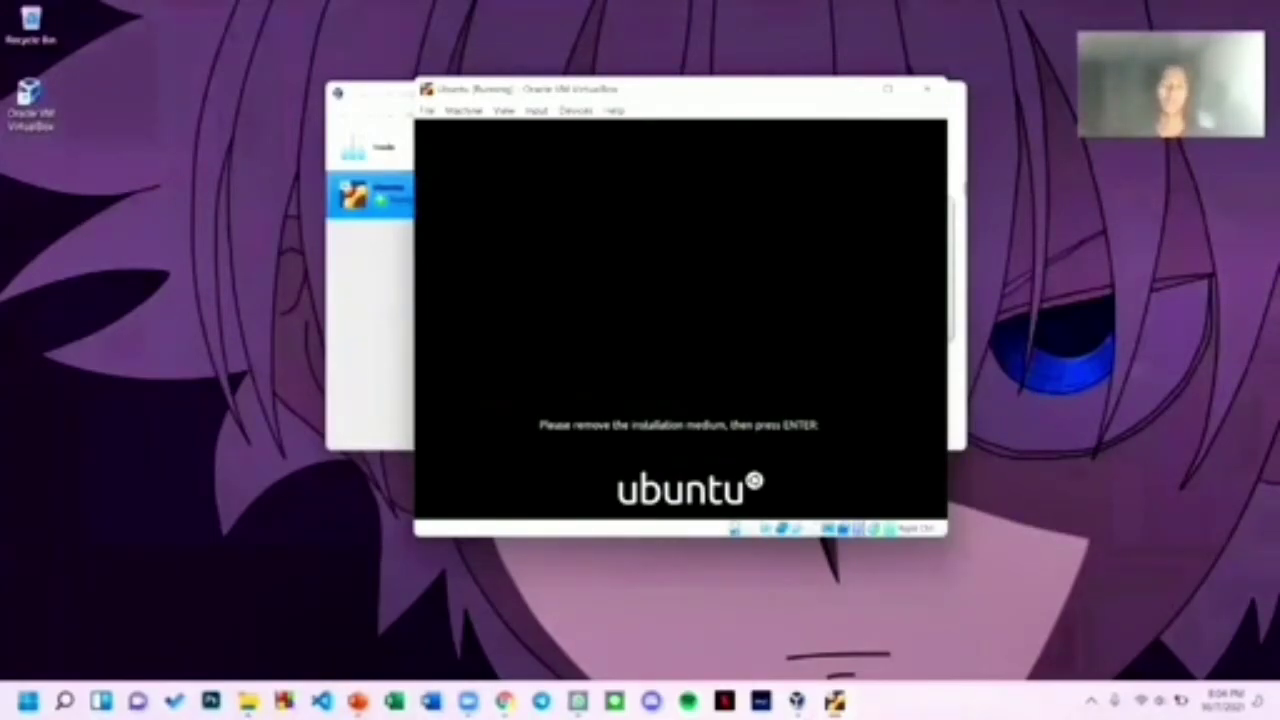
key(Return)
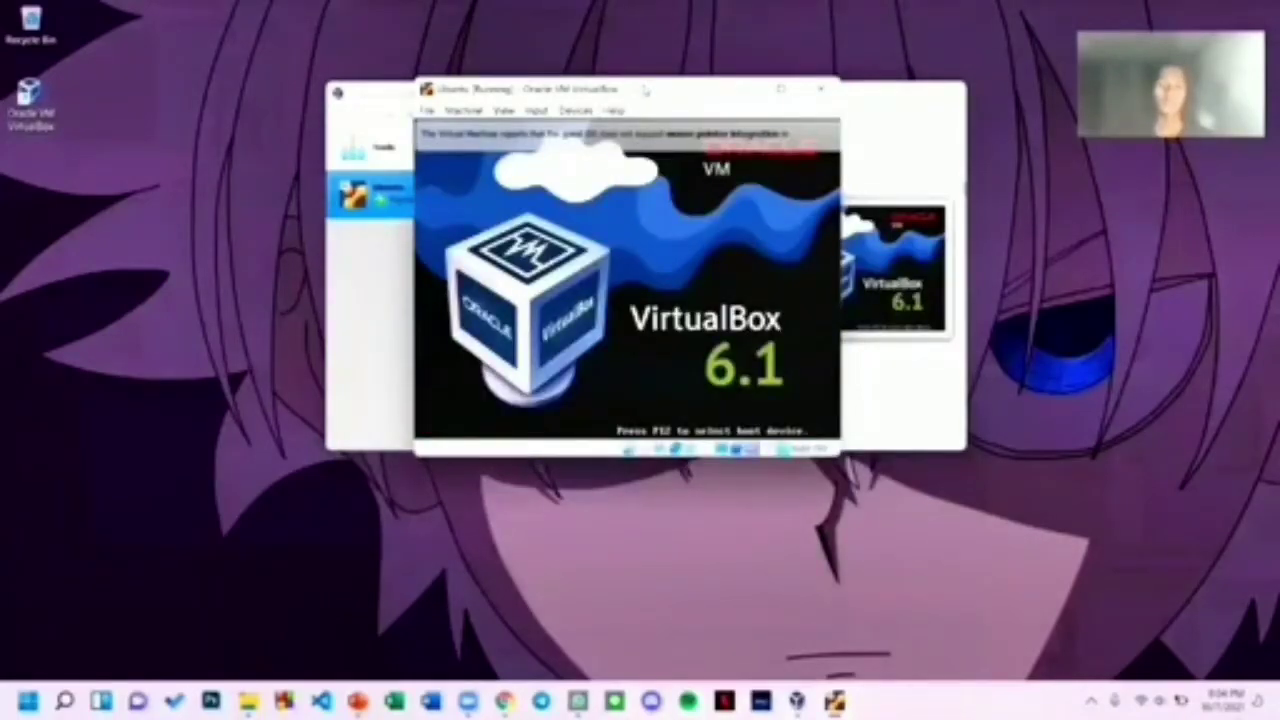
drag(645, 90, 659, 140)
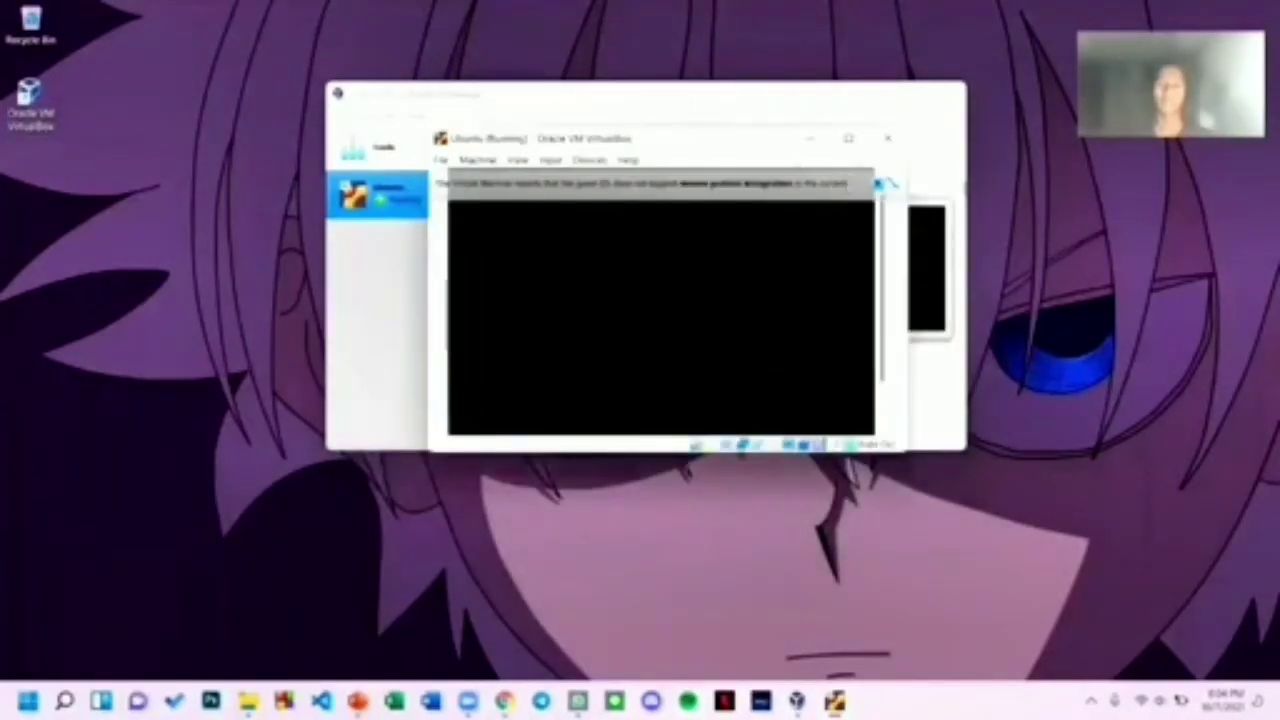
click(876, 186)
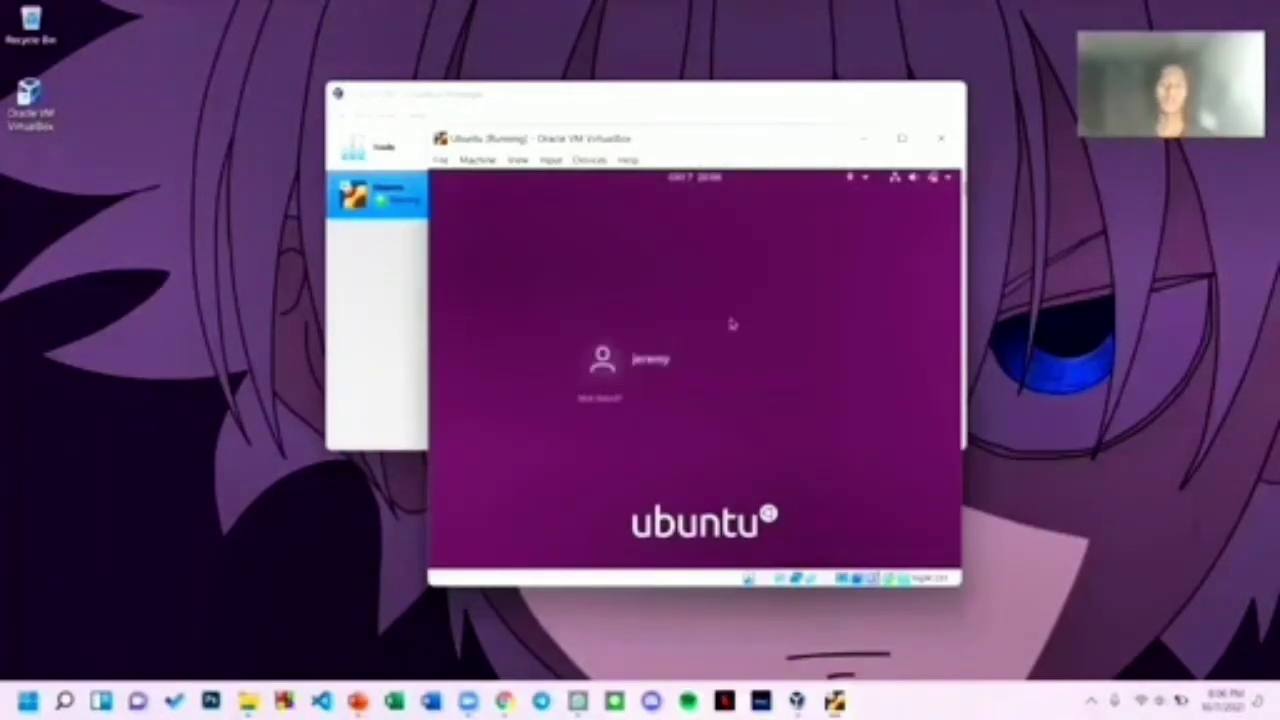
Log in to the new Ubuntu account with the account password and move the virtual machine window higher on the desktop
click(693, 361)
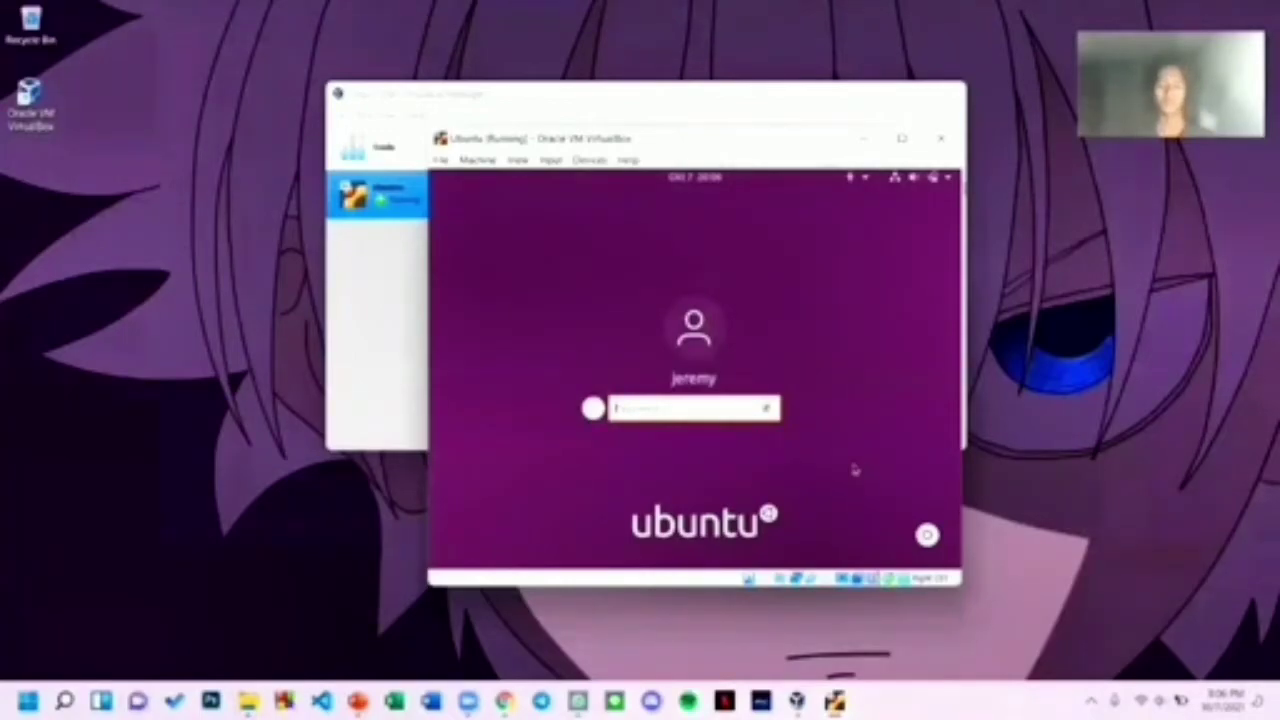
text(p)
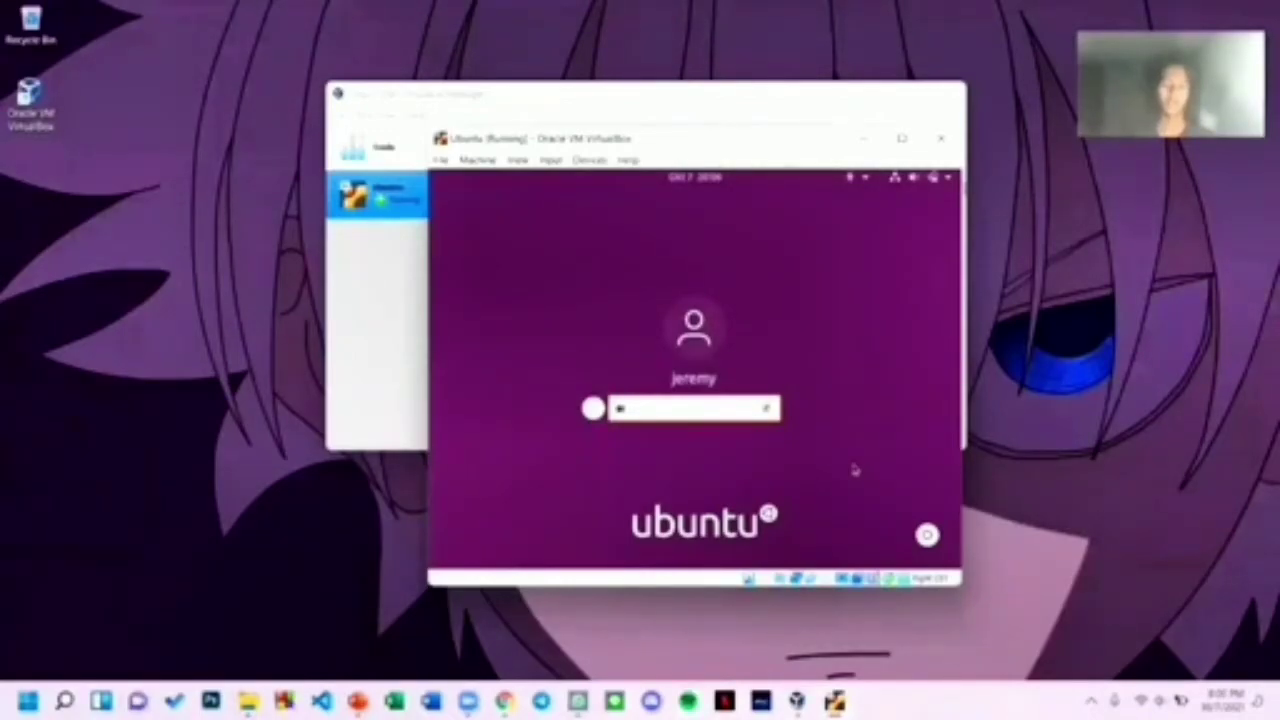
key(Return)
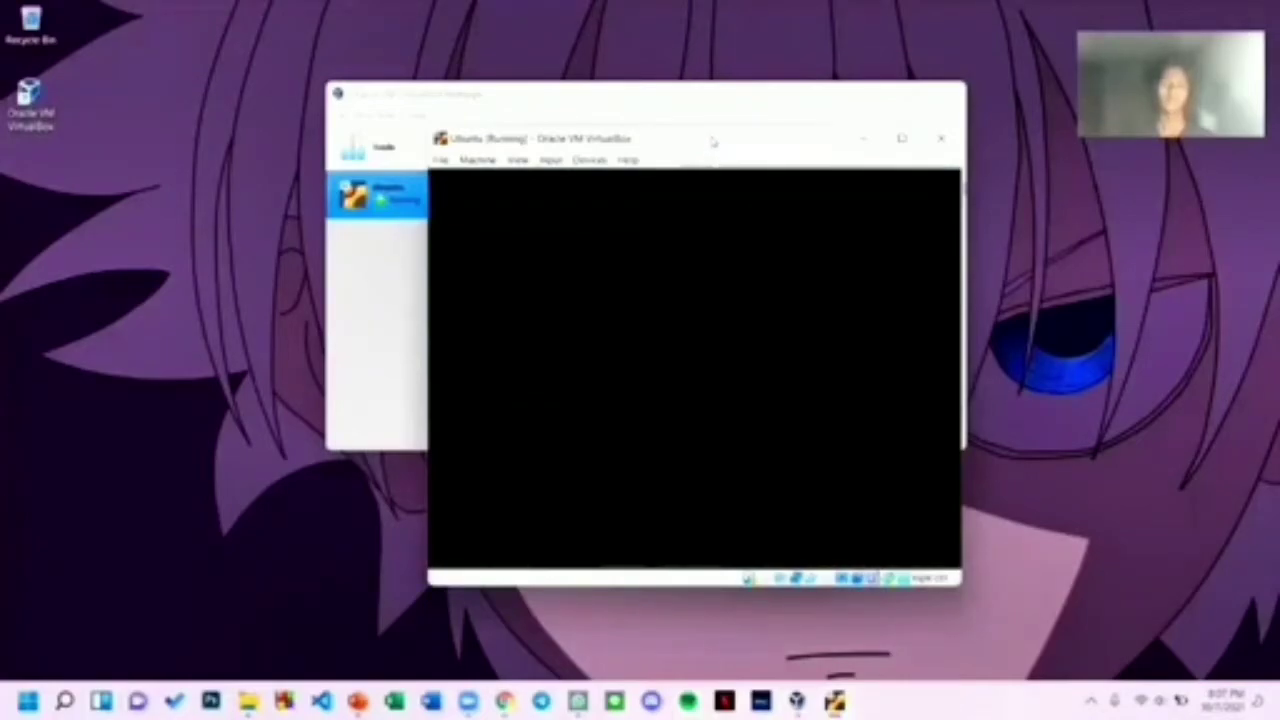
drag(713, 142, 714, 92)
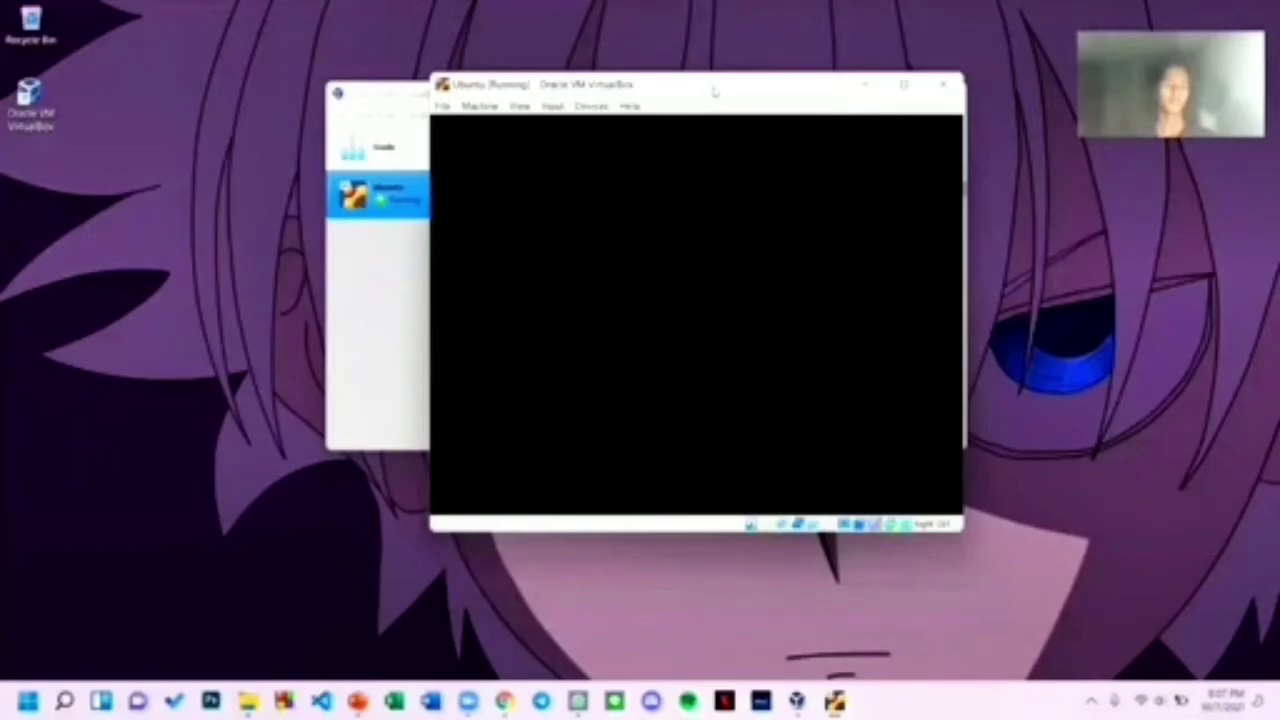
drag(714, 92, 717, 58)
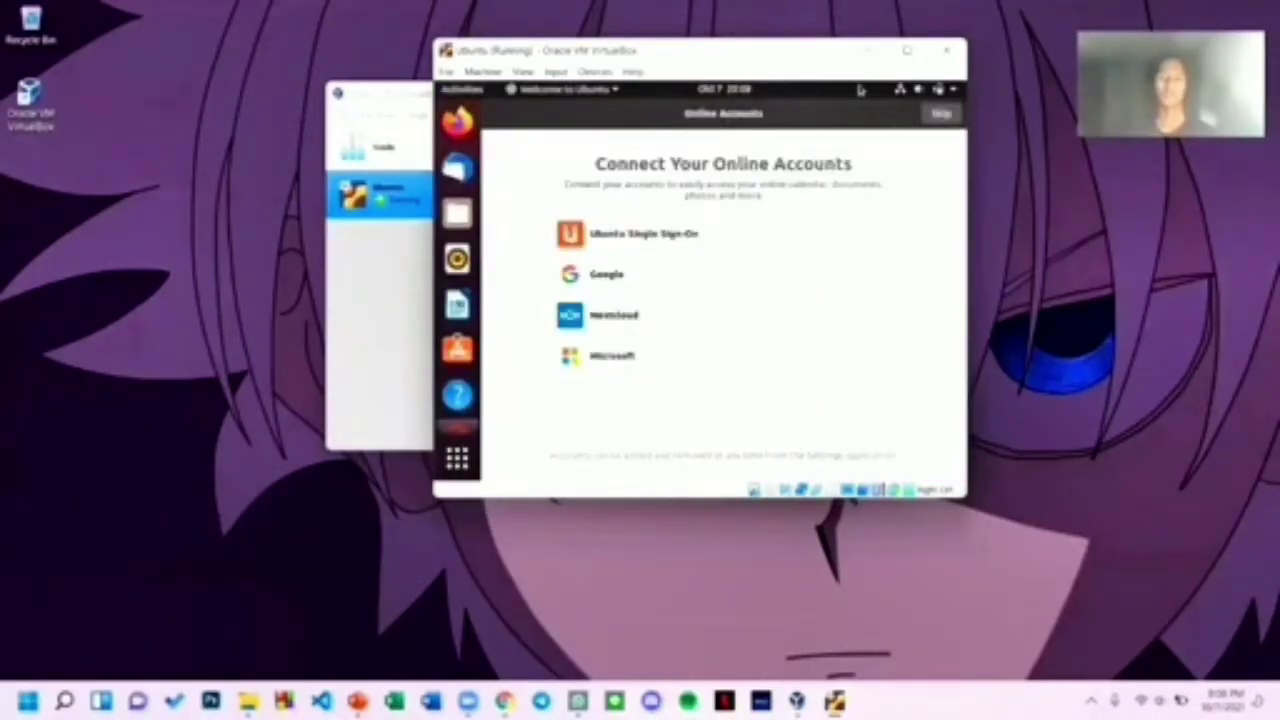
Complete the Ubuntu welcome setup, skipping online accounts and Livepatch, keeping system info reporting enabled, and leaving the location services setting as is
click(930, 117)
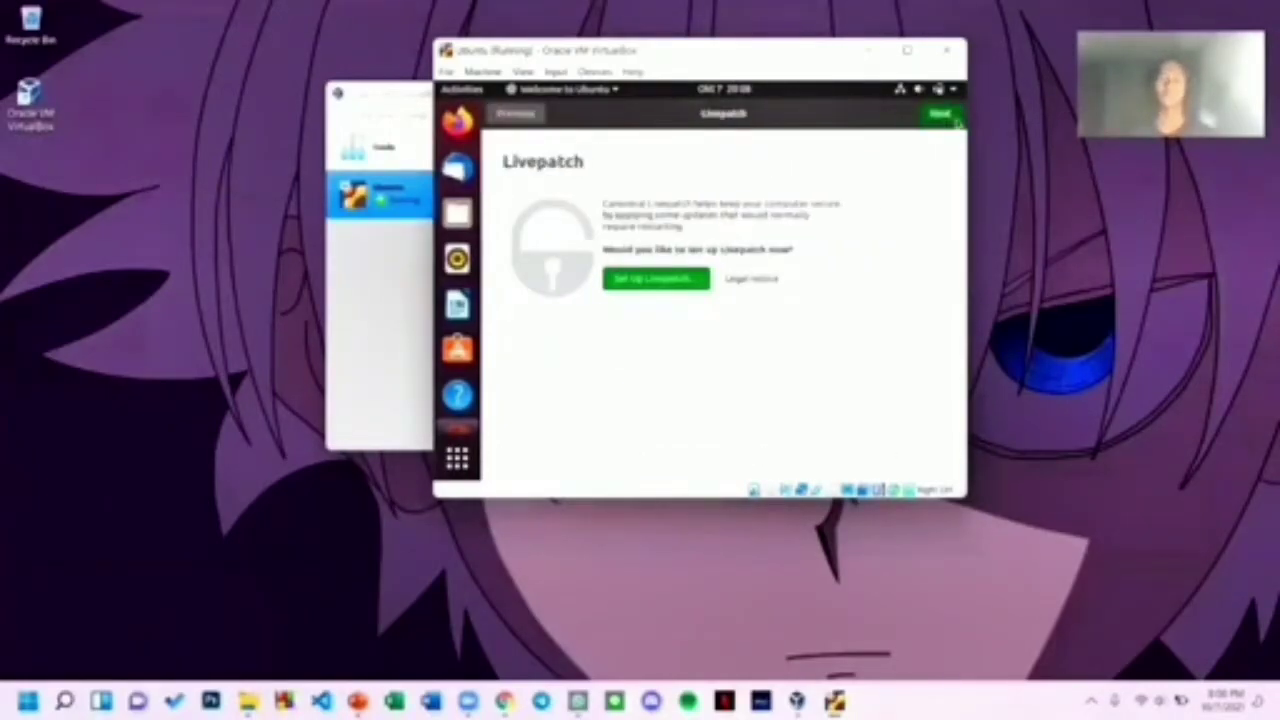
click(940, 120)
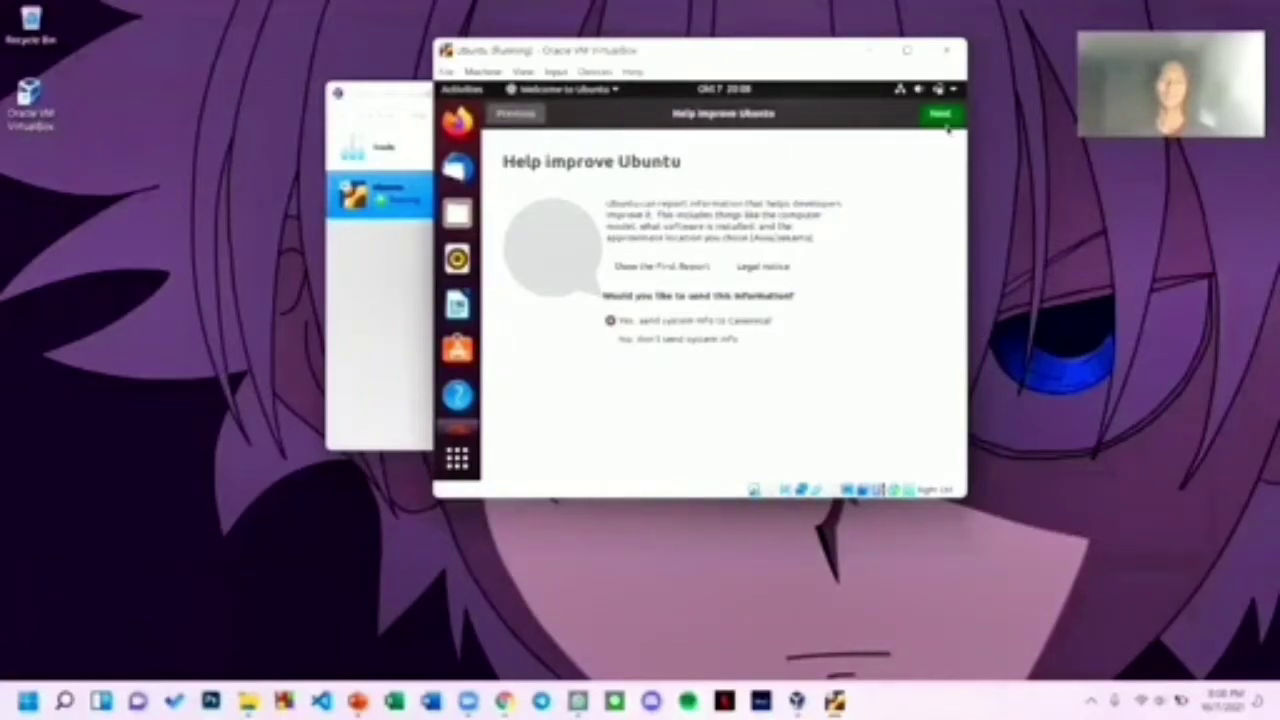
click(942, 118)
click(942, 117)
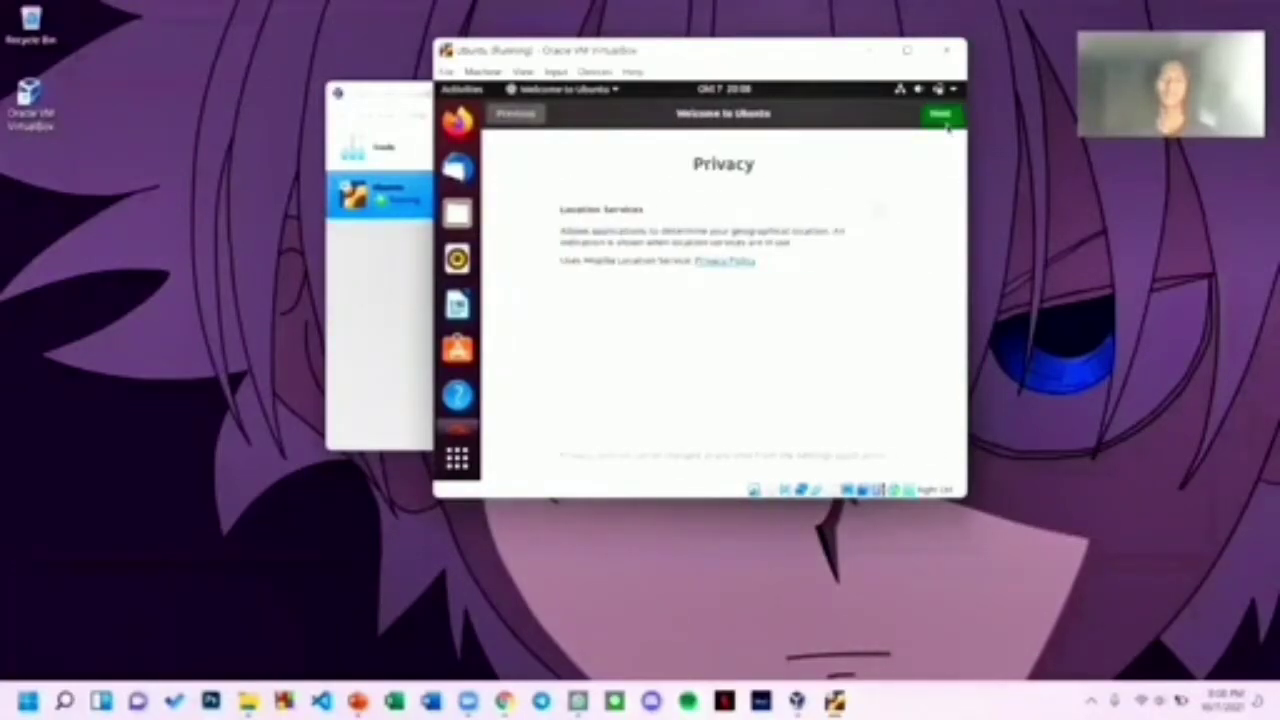
click(940, 115)
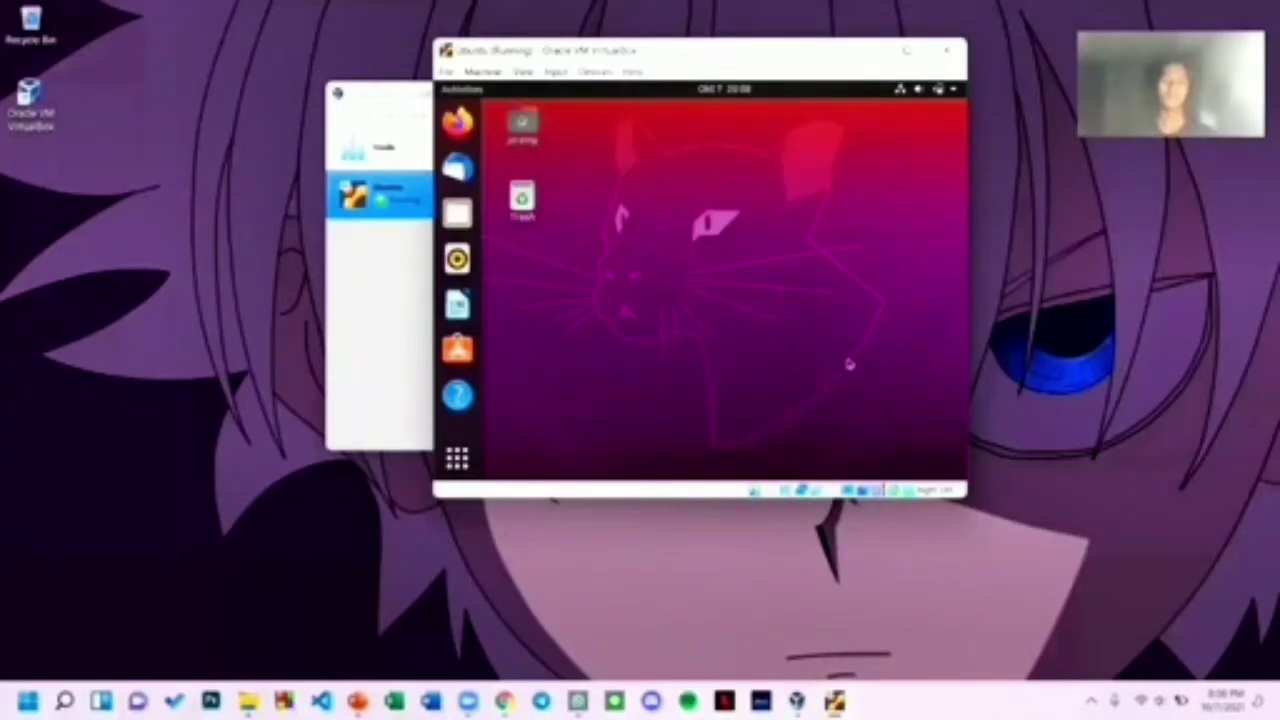
drag(623, 165, 848, 365)
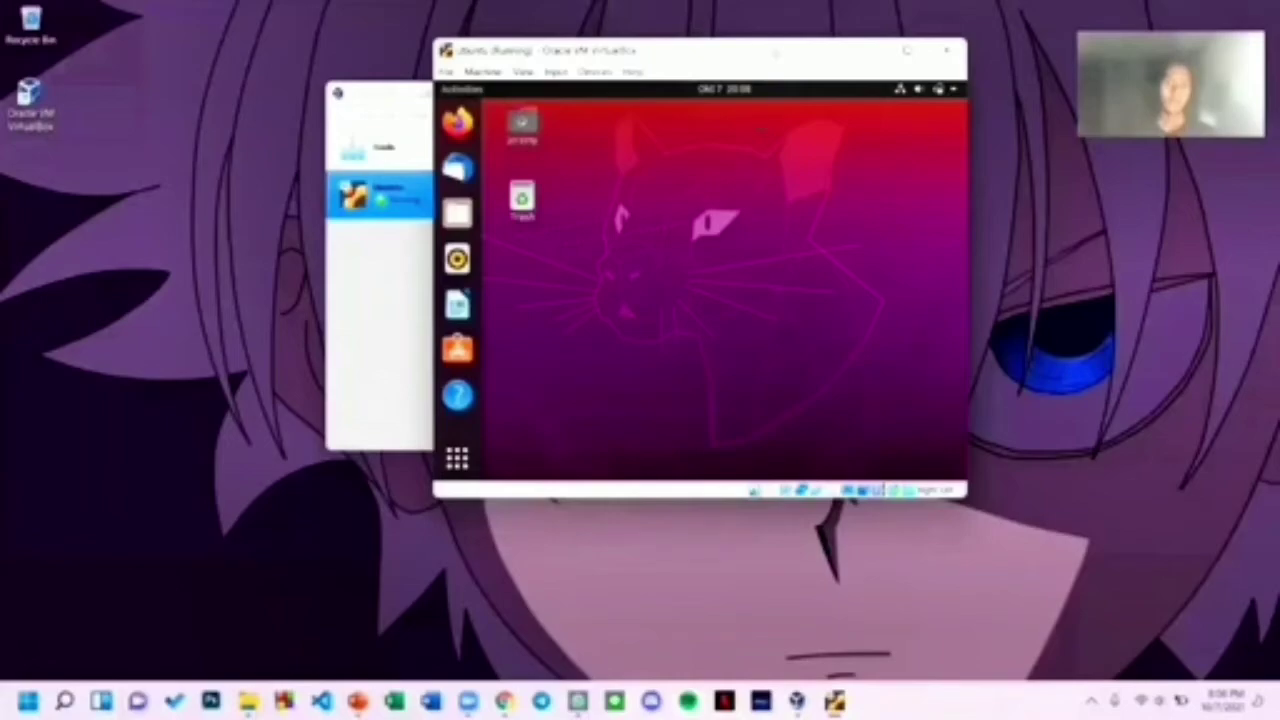
drag(771, 43, 743, 44)
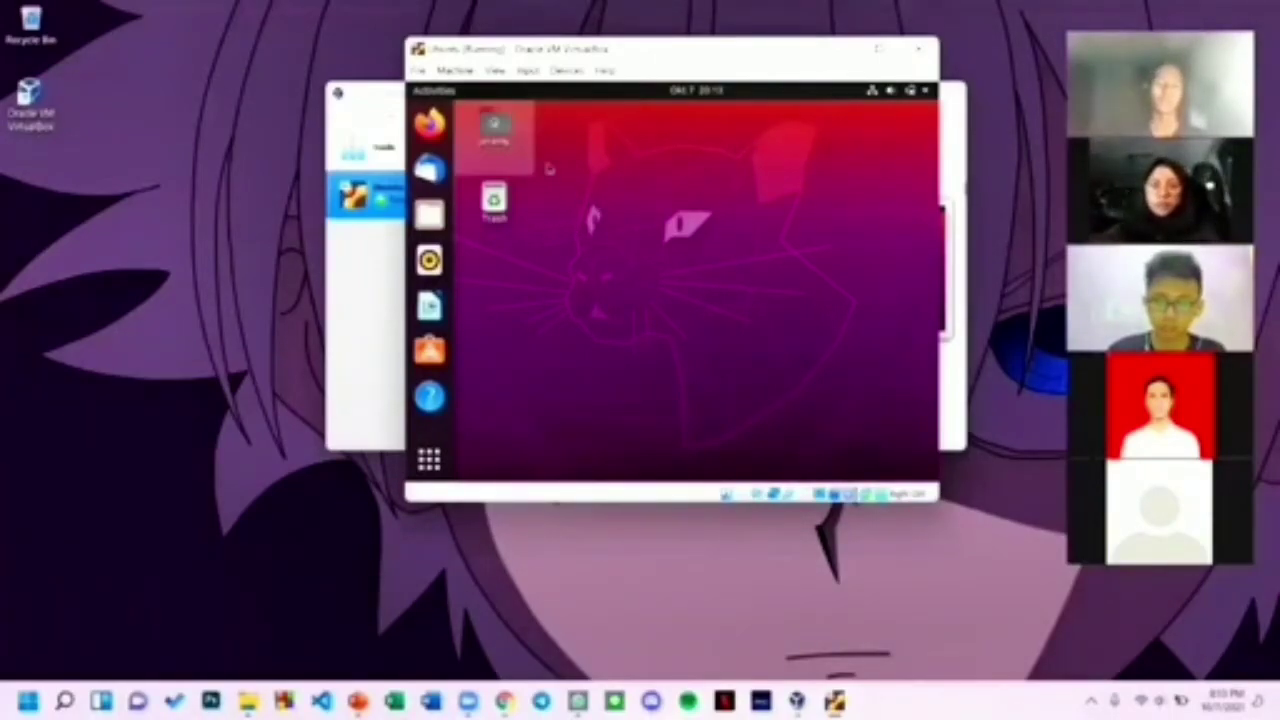
drag(576, 164, 871, 408)
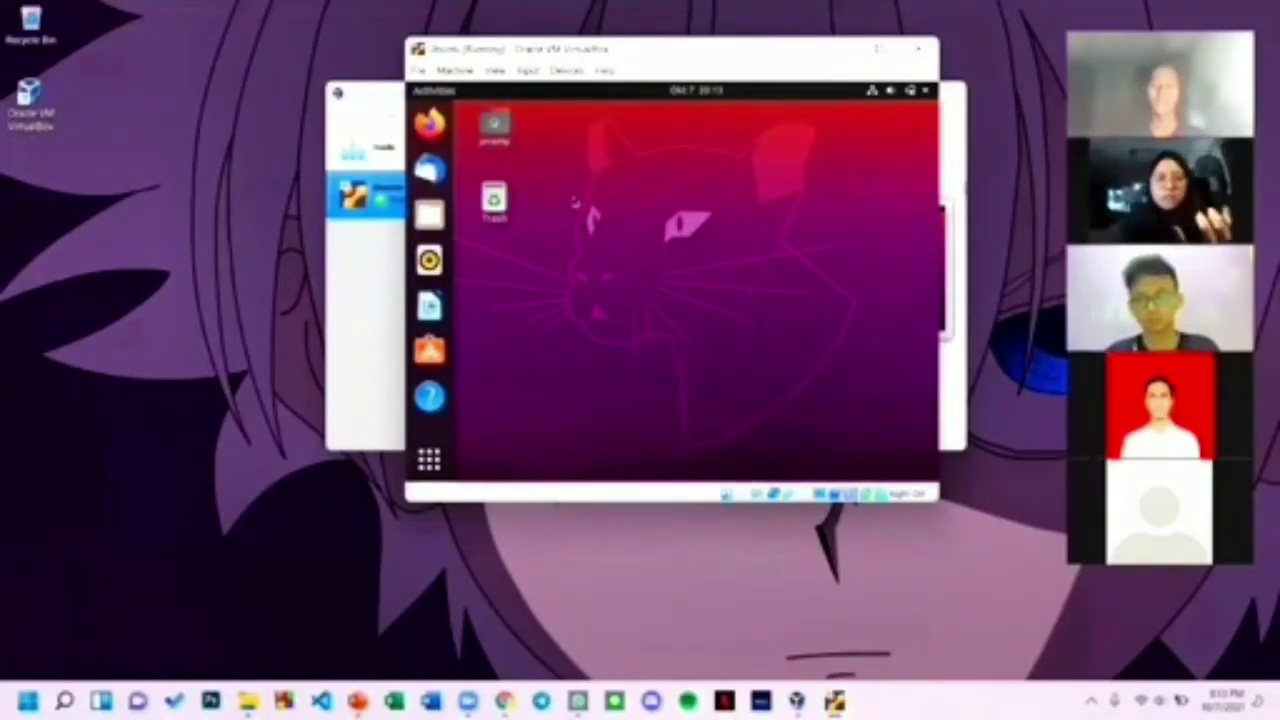
drag(583, 195, 760, 337)
Enlarge the Ubuntu virtual machine window so the guest desktop fills the host screen
key(Control_R+f)
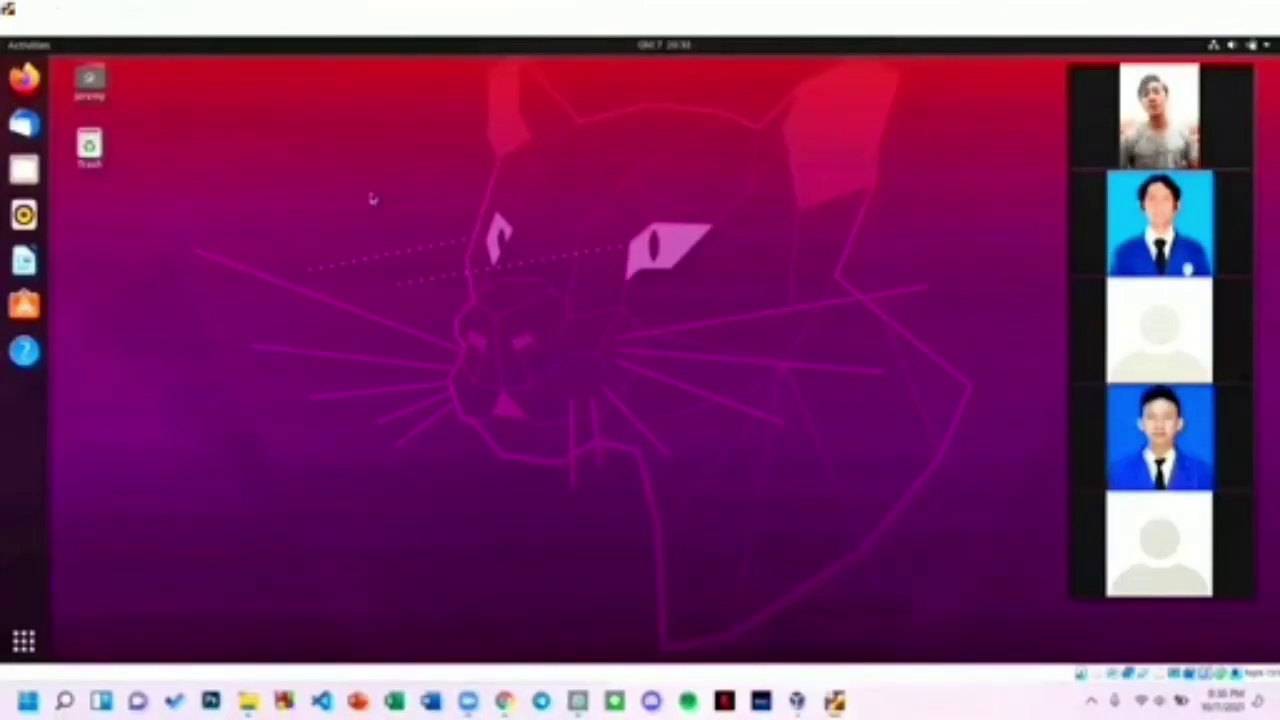
drag(371, 198, 744, 311)
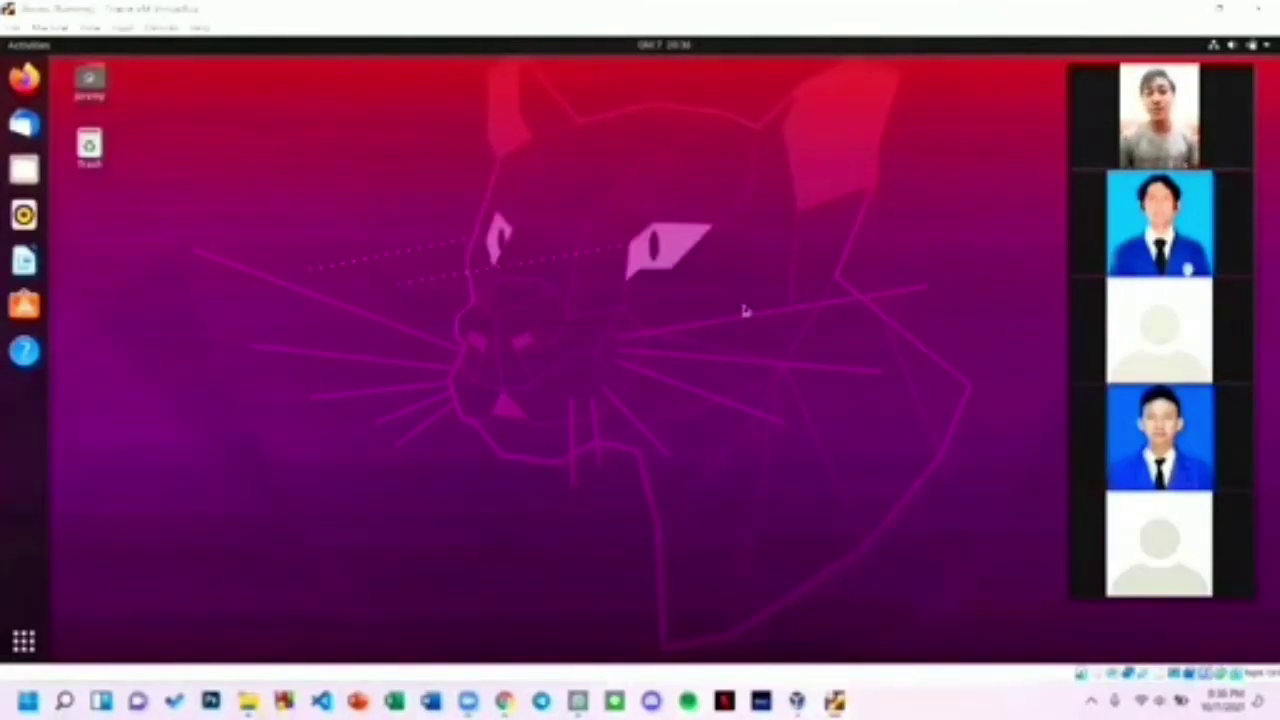